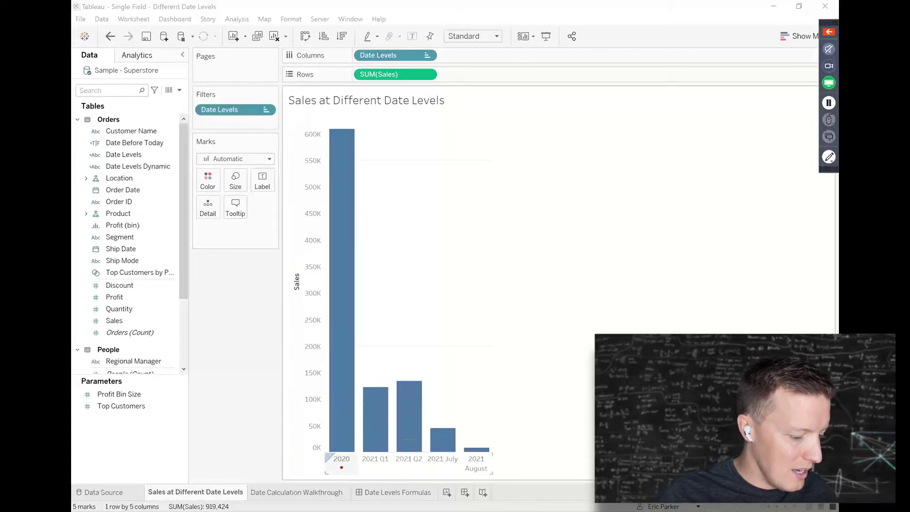
# Annotate the 2020 and 2021 Q1 axis labels, then clear the annotations
pyautogui.moveTo(322, 475)
pyautogui.mouseDown()
pyautogui.moveTo(342, 466)
pyautogui.moveTo(311, 480)
pyautogui.mouseUp()
pyautogui.moveTo(379, 468)
pyautogui.mouseDown()
pyautogui.moveTo(378, 488)
pyautogui.moveTo(487, 484)
pyautogui.mouseUp()
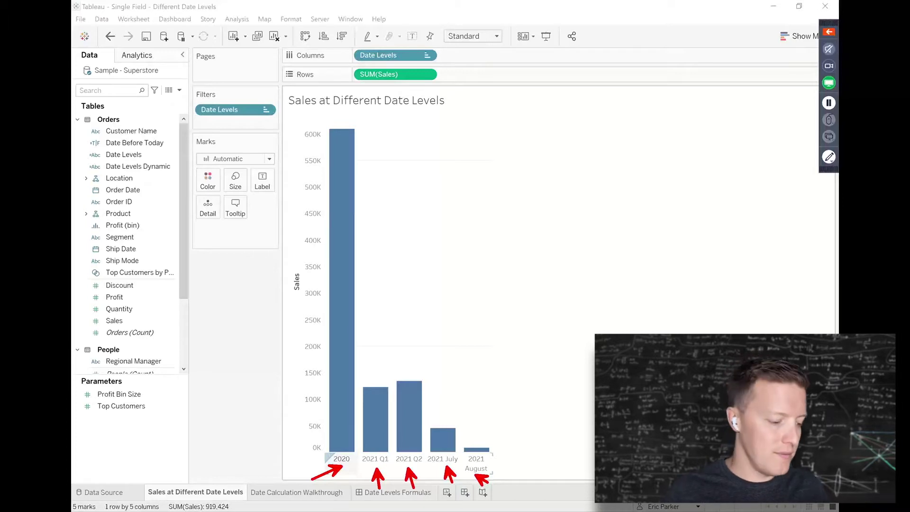
pyautogui.press('Escape')
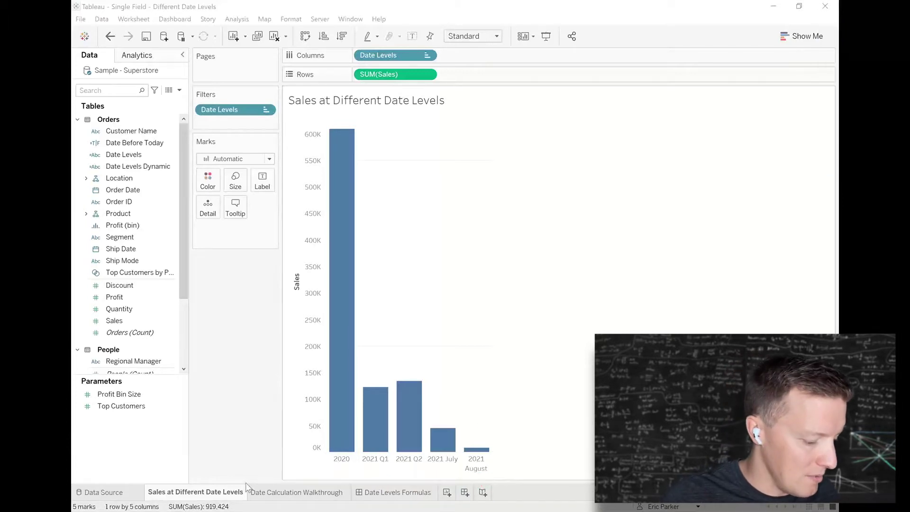
# On the Date Calculation Walkthrough sheet, put SUM(Sales) on Rows for a single ~1.87M bar
pyautogui.click(296, 492)
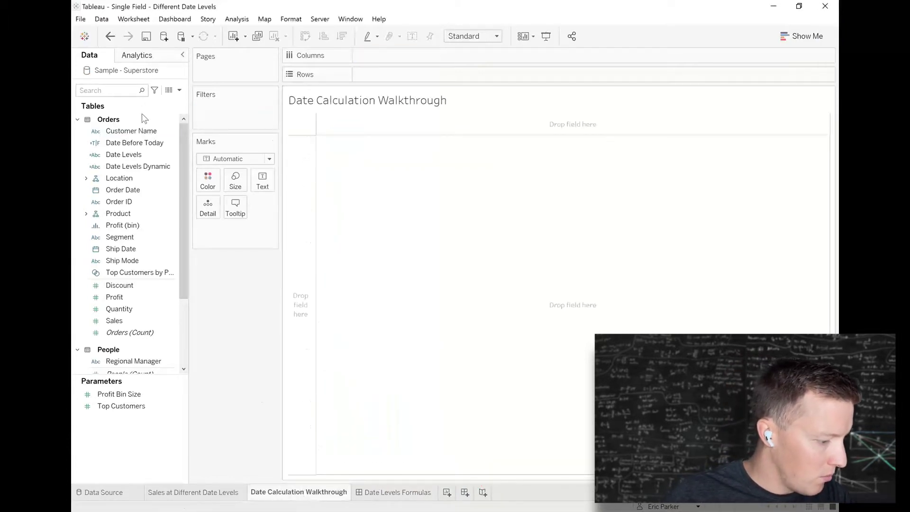
pyautogui.click(133, 287)
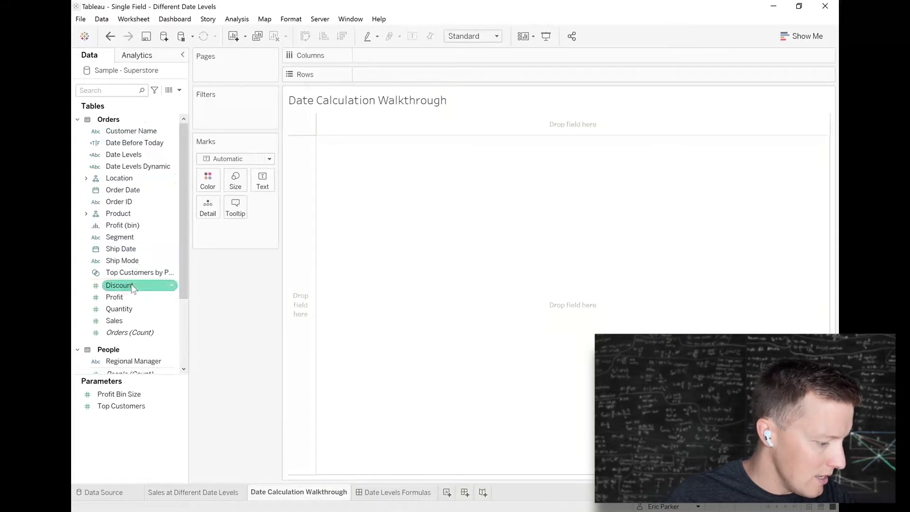
pyautogui.moveTo(114, 320); pyautogui.dragTo(387, 76)
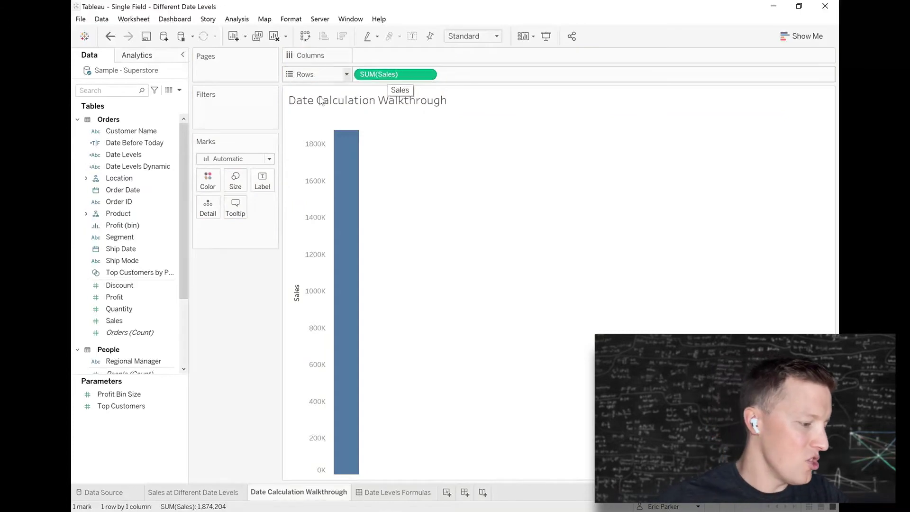
pyautogui.click(152, 191)
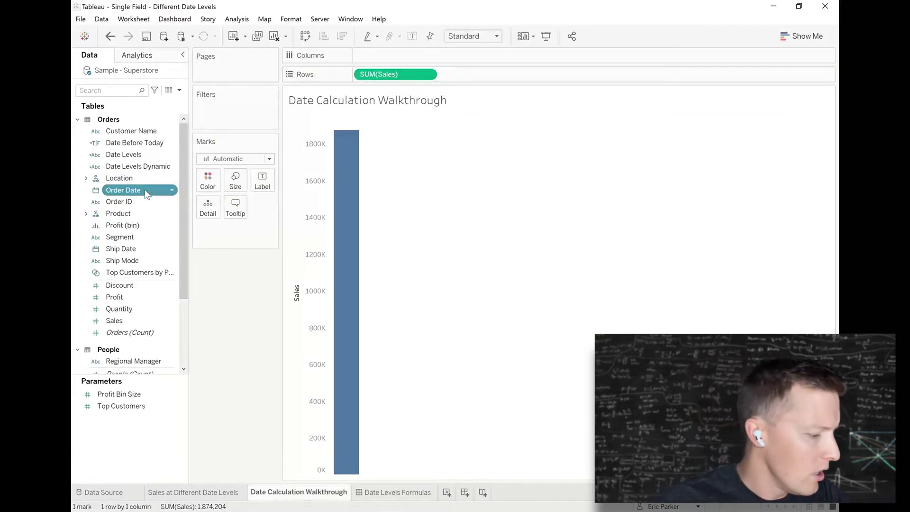
# Create a calculated field from Order Date and position its editor over the chart
pyautogui.rightClick(145, 191)
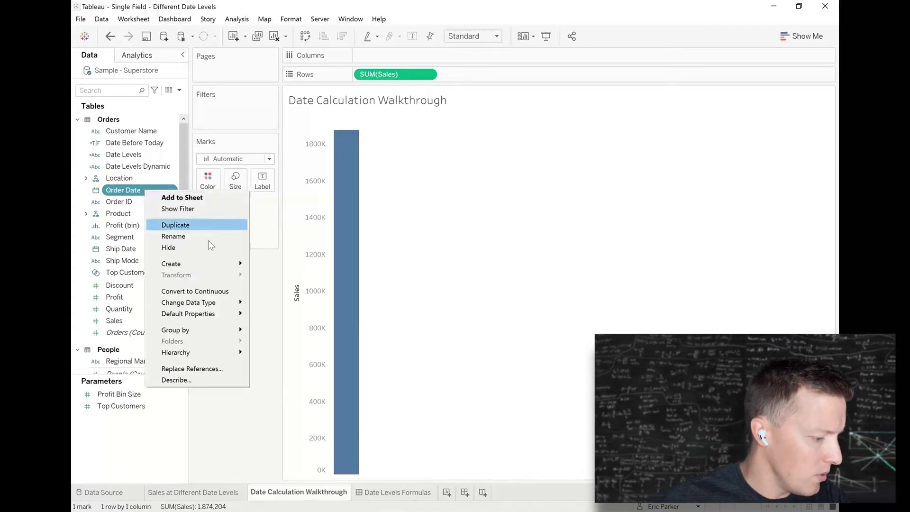
pyautogui.moveTo(216, 263)
pyautogui.click(264, 264)
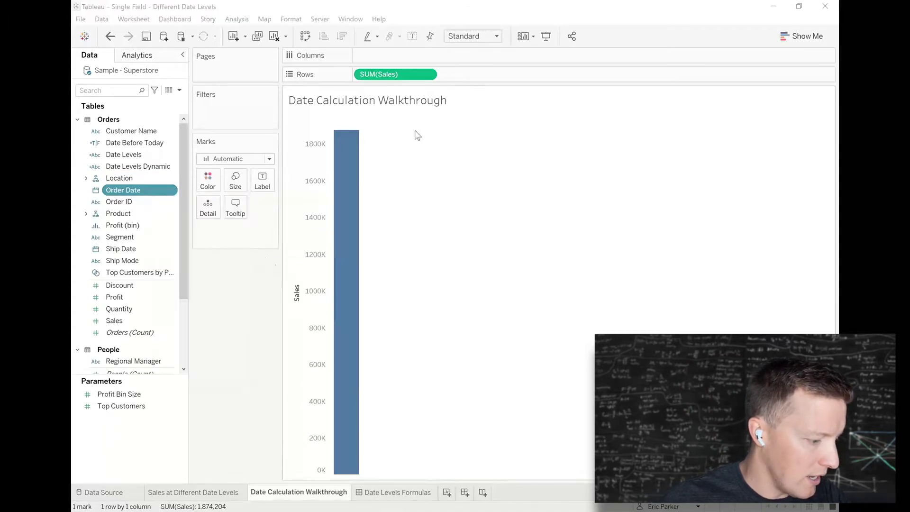
pyautogui.moveTo(667, 188); pyautogui.dragTo(496, 240)
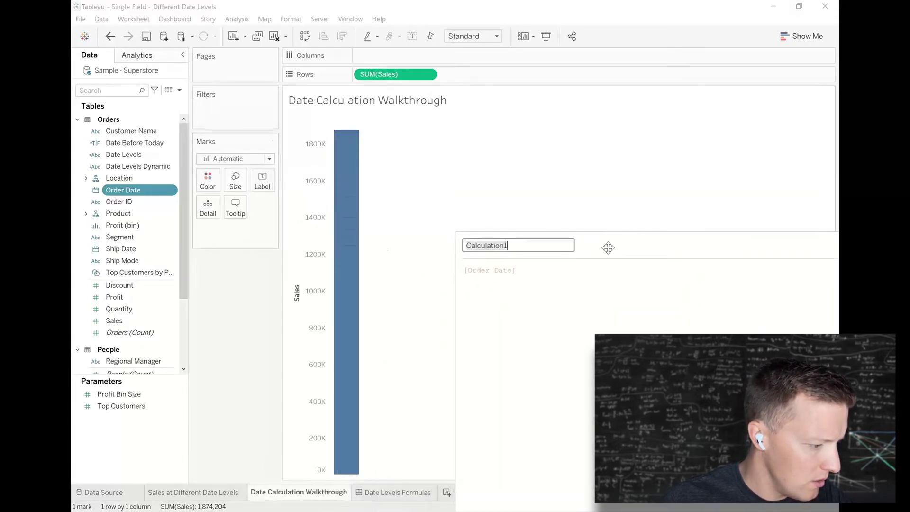
pyautogui.moveTo(607, 246); pyautogui.dragTo(448, 132)
# Name it 'Date Levels Calculation' and begin the formula with IF DATEDIFF('year',
pyautogui.hotkey('ctrl', 'a')
pyautogui.write('D')
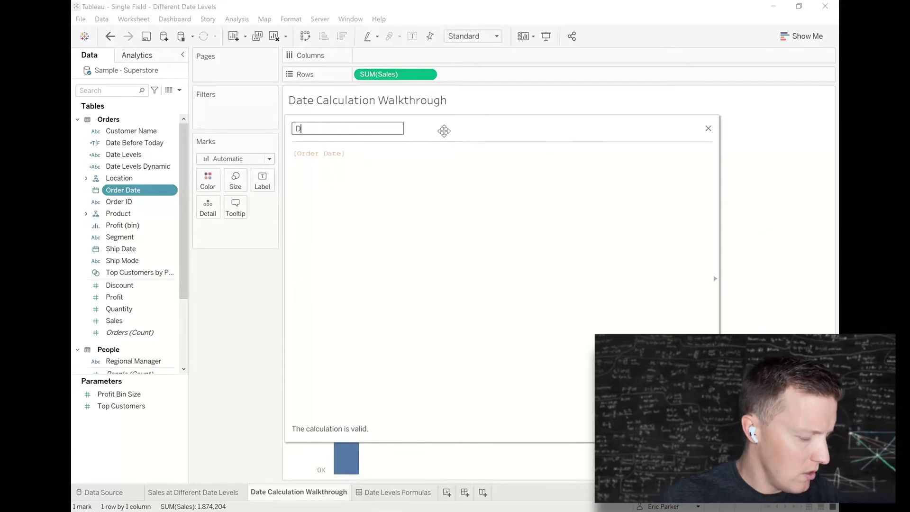
pyautogui.write('ate Levels Calculation')
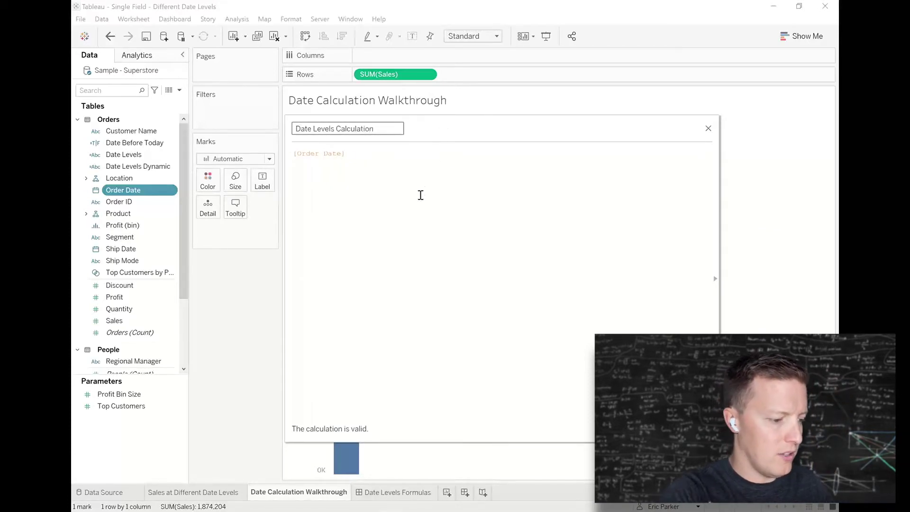
pyautogui.scroll(2, 415, 201)
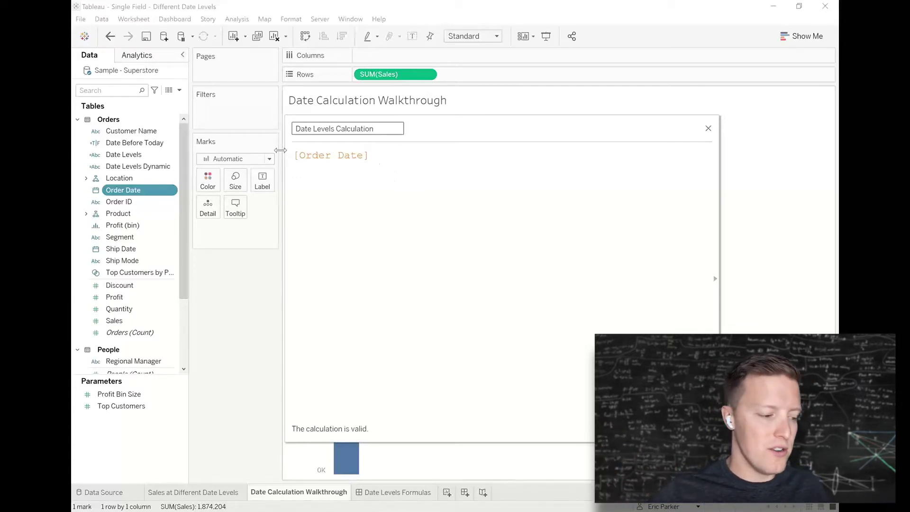
pyautogui.click(295, 159)
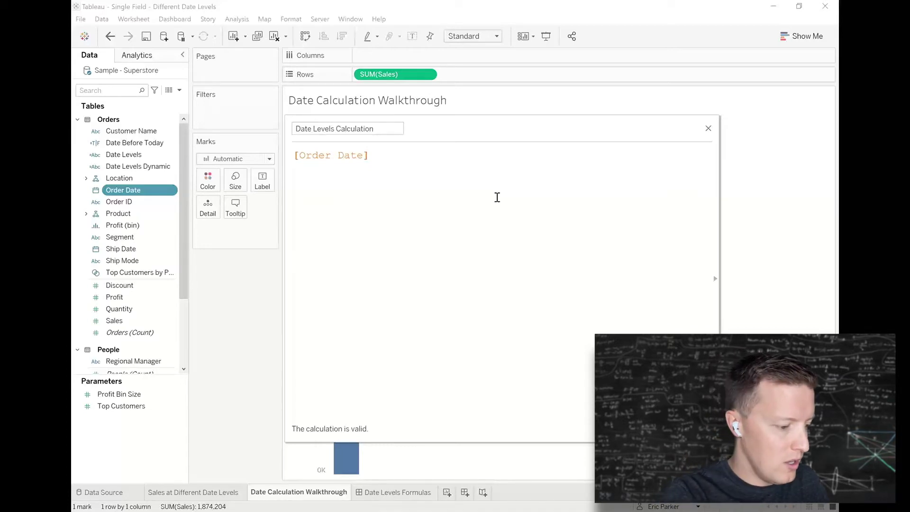
pyautogui.write('IF DATEDIFF(')
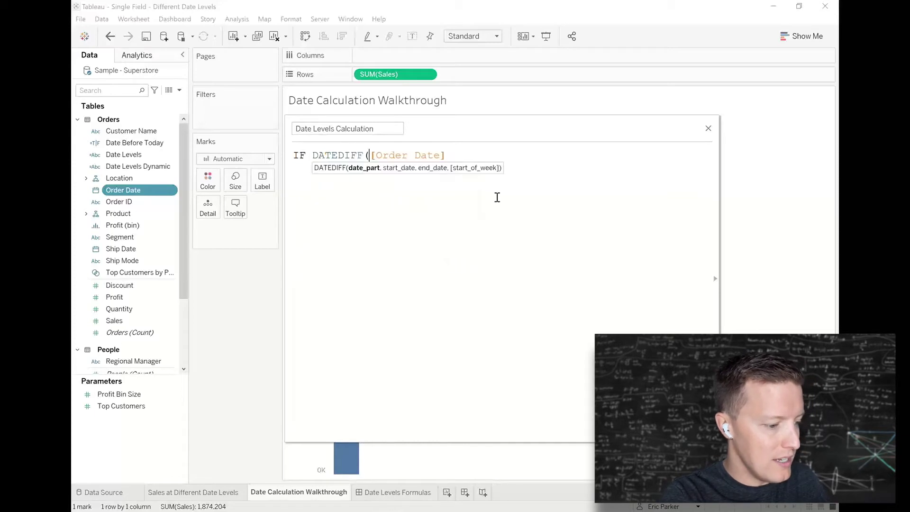
pyautogui.write("'year',")
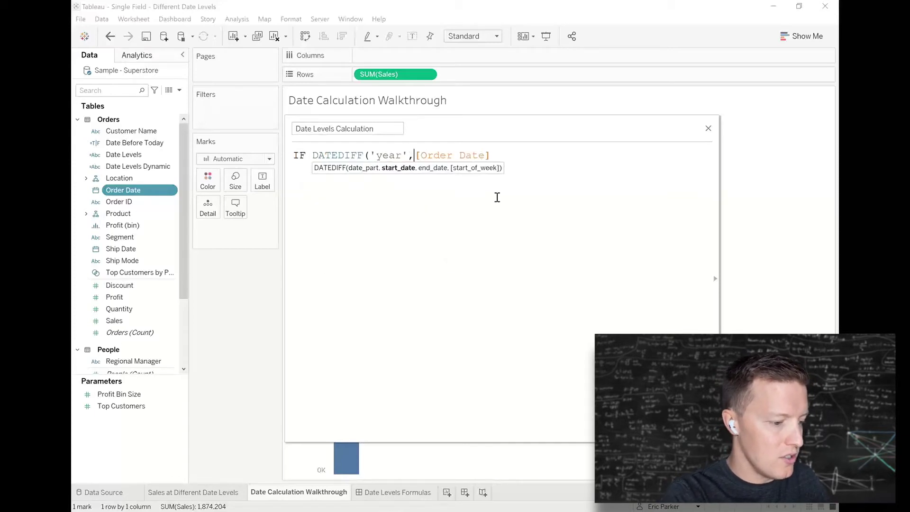
# Return "Exclude" for orders over 2 years old and STR(YEAR([Order Date])) for last year's orders
pyautogui.click(526, 155)
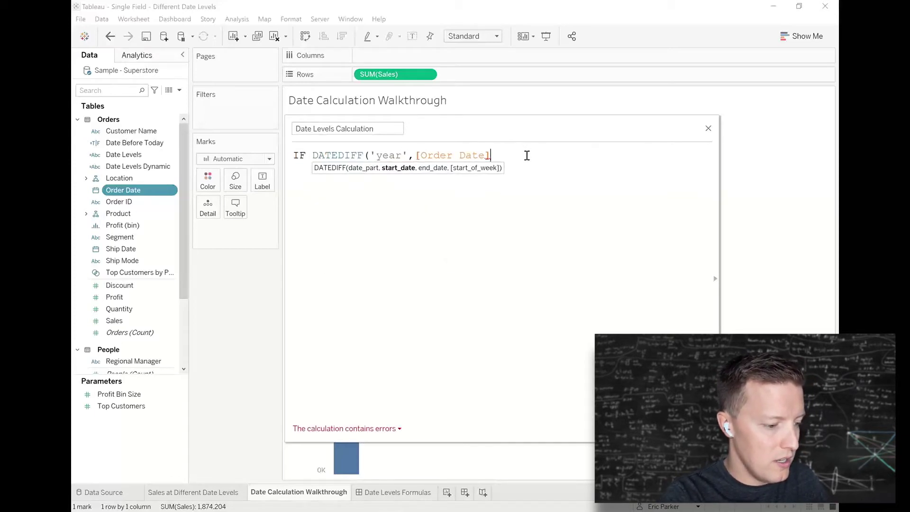
pyautogui.write(',TODAY(')
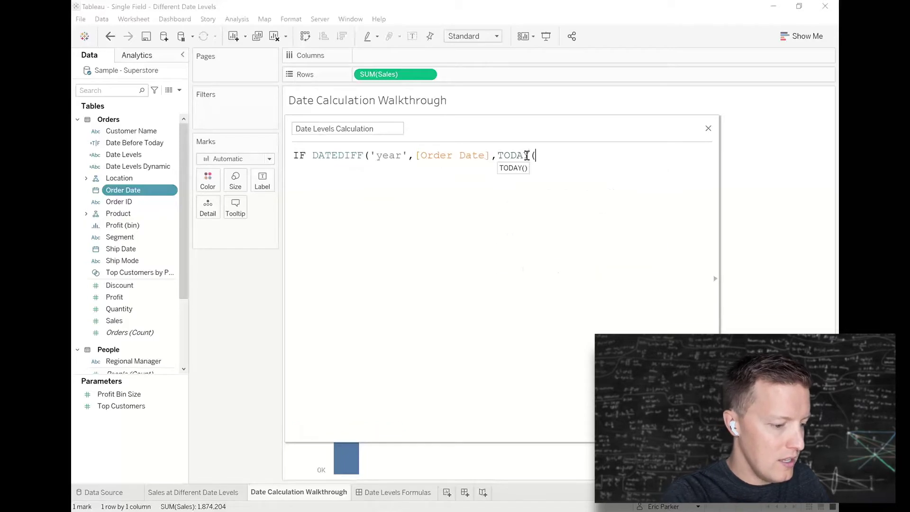
pyautogui.write('))')
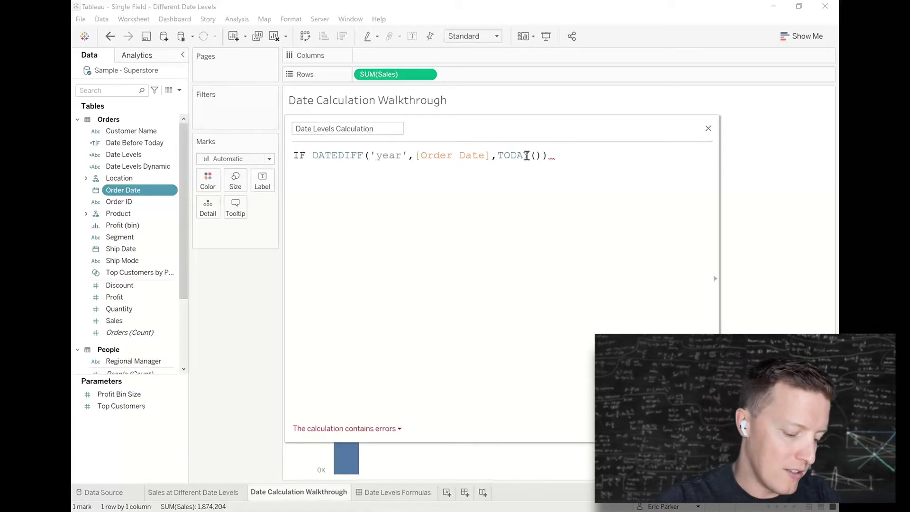
pyautogui.write('>')
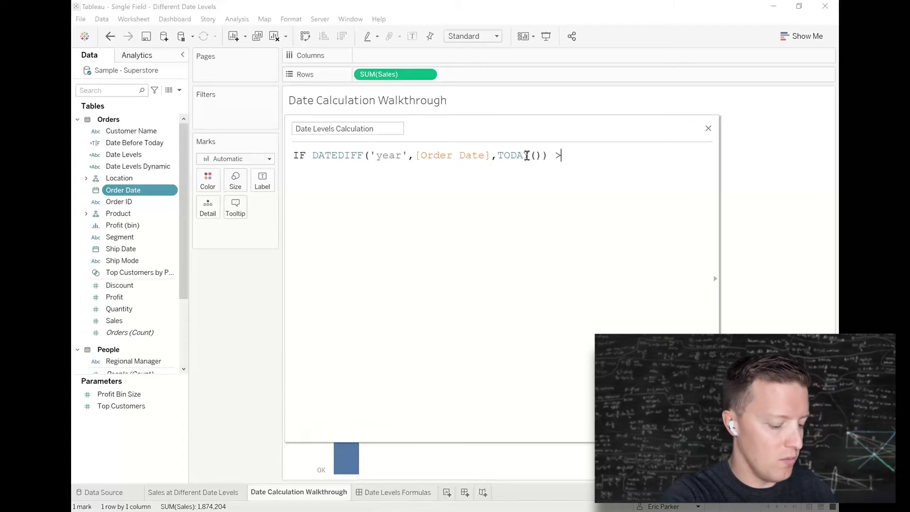
pyautogui.write('22 THEN ')
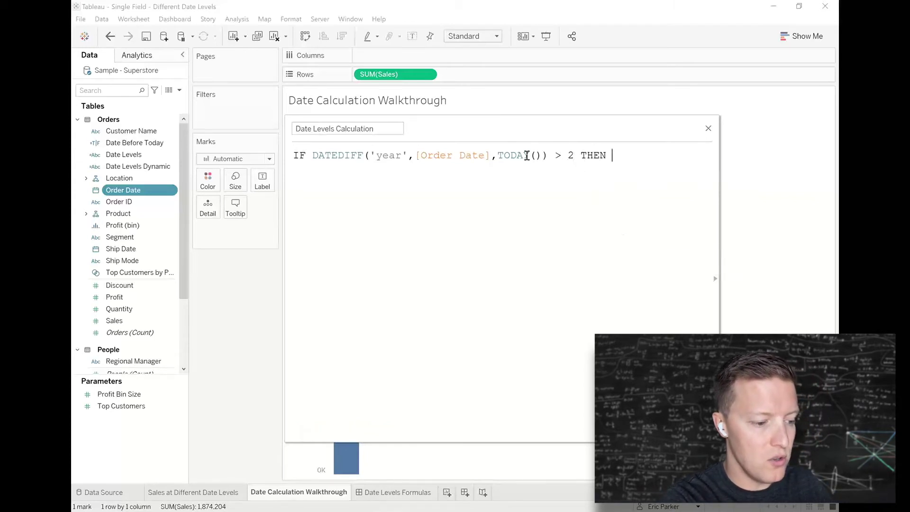
pyautogui.write('"Exclude"')
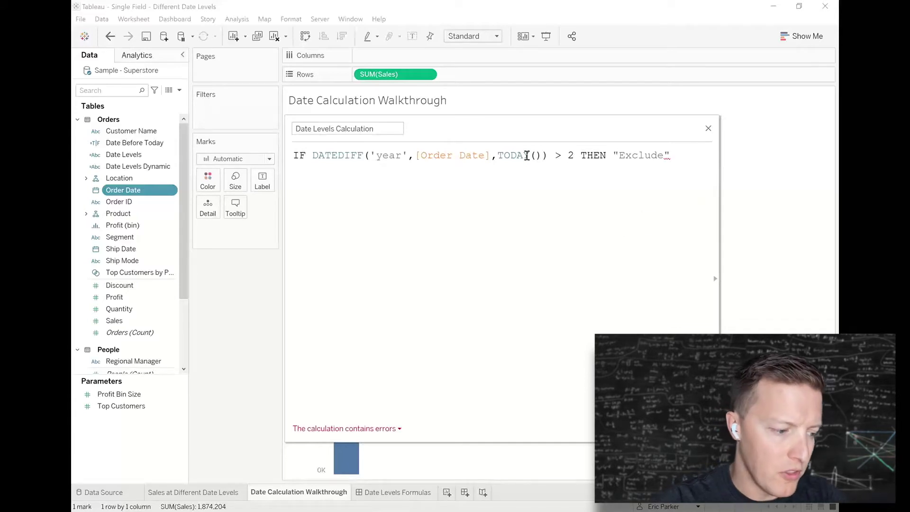
pyautogui.press('Return')
pyautogui.write('ELSEIF ')
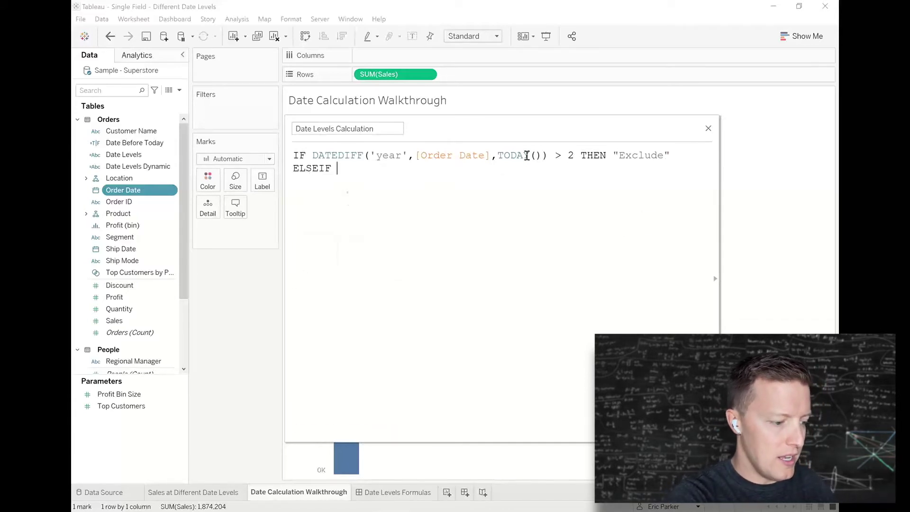
pyautogui.write('DATEDIFF(')
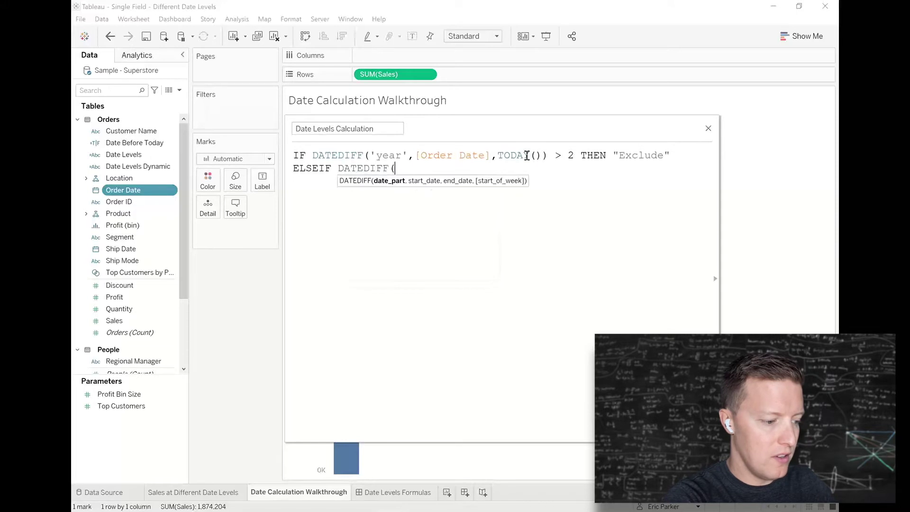
pyautogui.write("'year',[Order Date]")
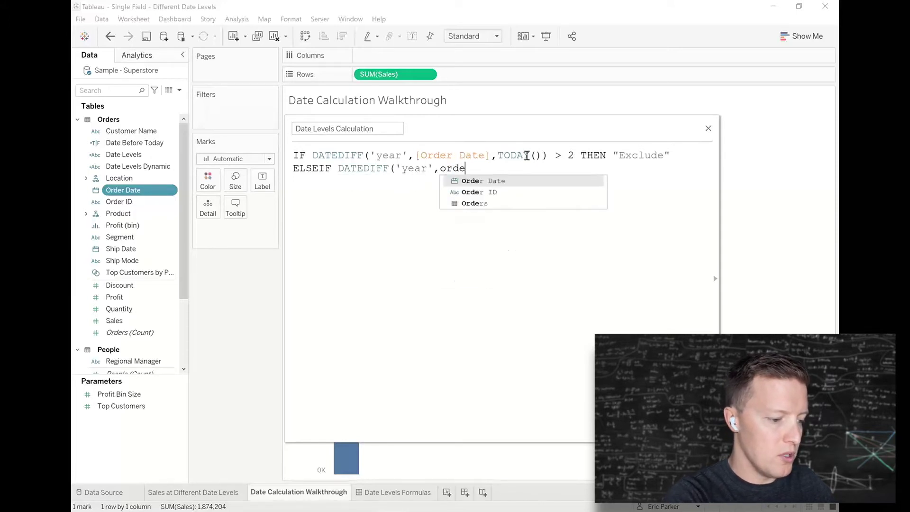
pyautogui.write(',TODAY())')
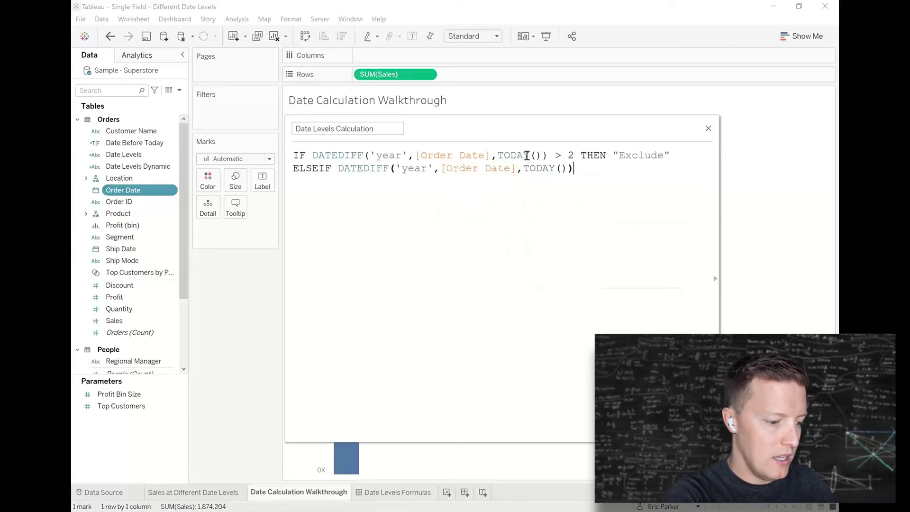
pyautogui.write(' = 1')
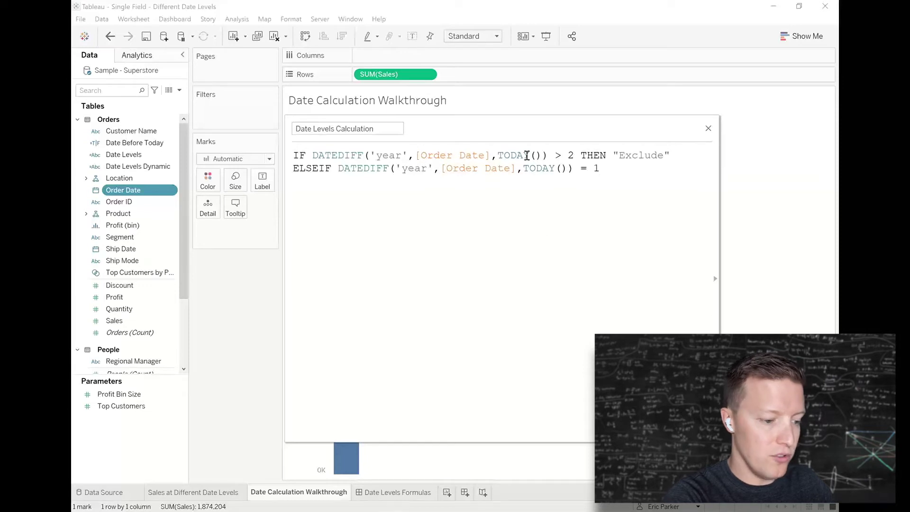
pyautogui.write(' THE')
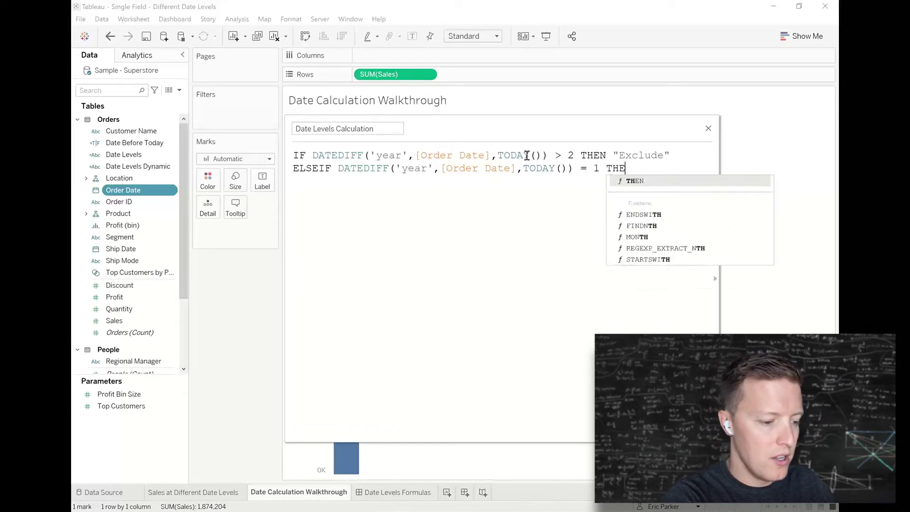
pyautogui.write('N')
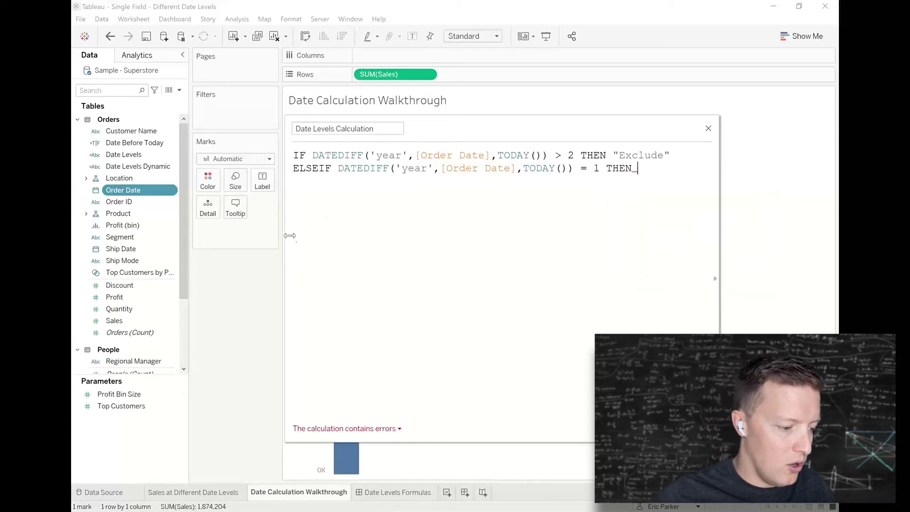
pyautogui.moveTo(289, 236); pyautogui.dragTo(154, 235)
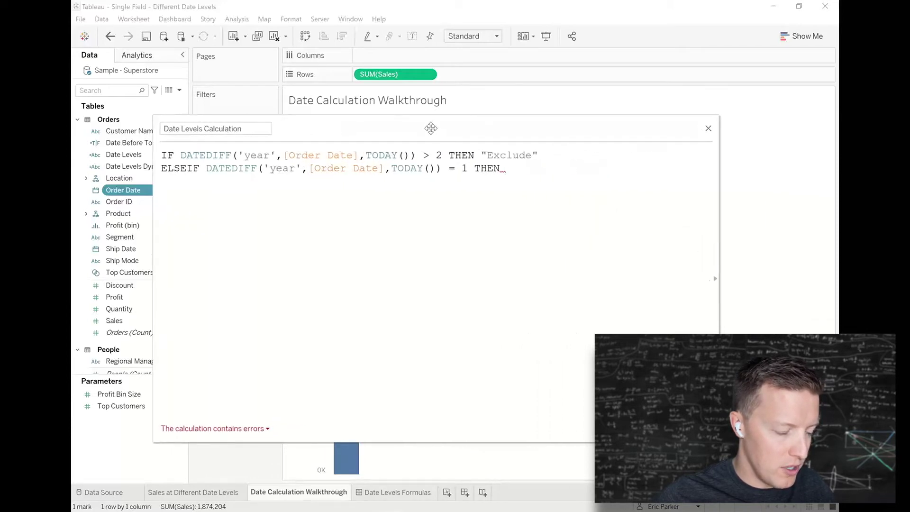
pyautogui.moveTo(431, 128); pyautogui.dragTo(516, 167)
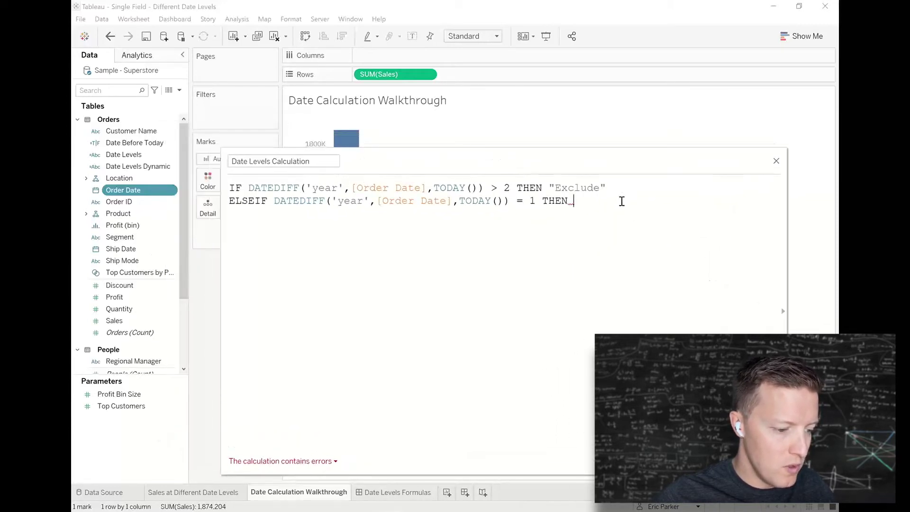
pyautogui.write('YEAR')
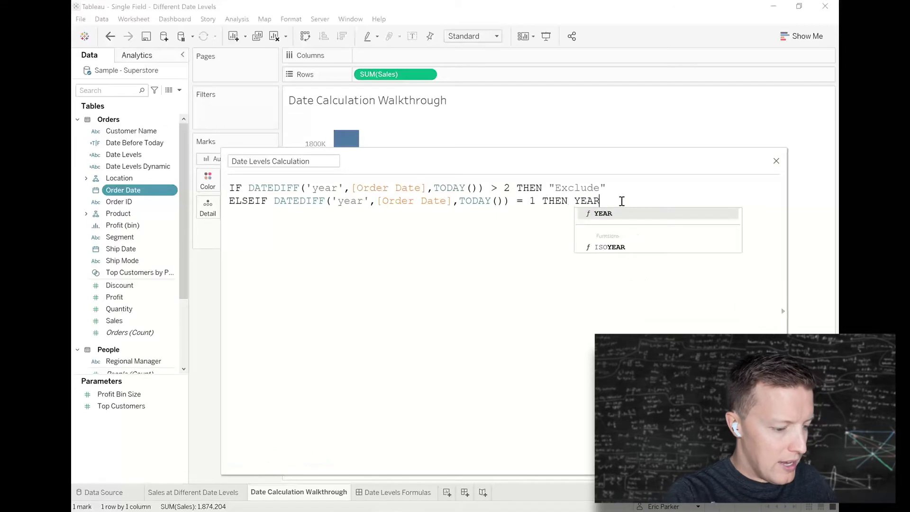
pyautogui.write('(or')
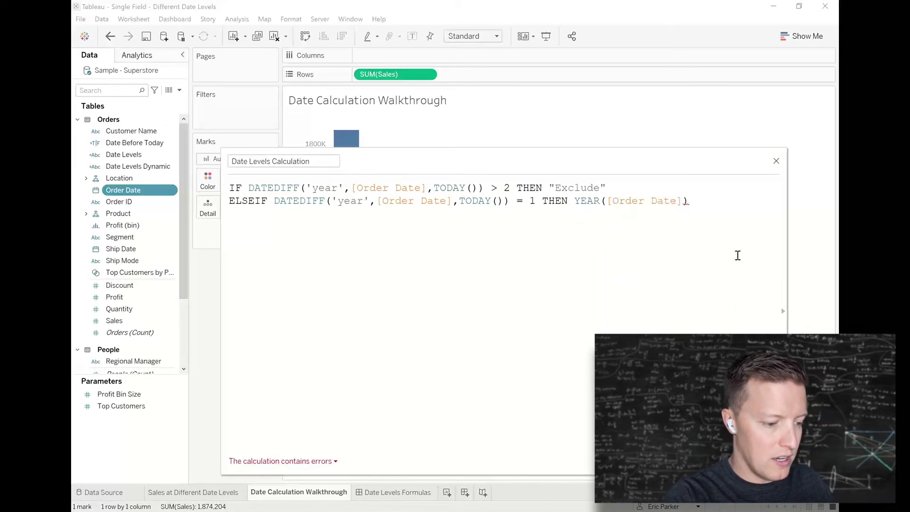
pyautogui.write('STR(')
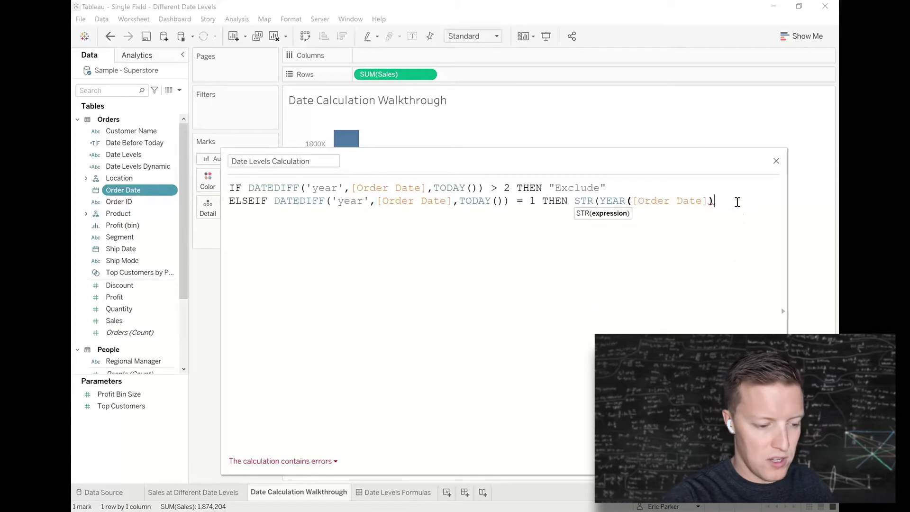
pyautogui.write(')')
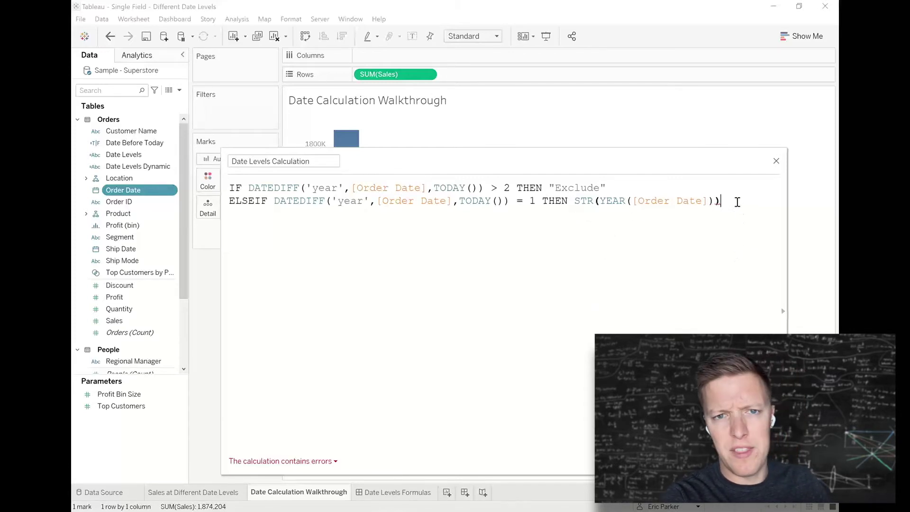
# Add the condition ELSEIF DATEDIFF('quarter',[Order Date],TODAY()) > 0 THEN
pyautogui.press('Return')
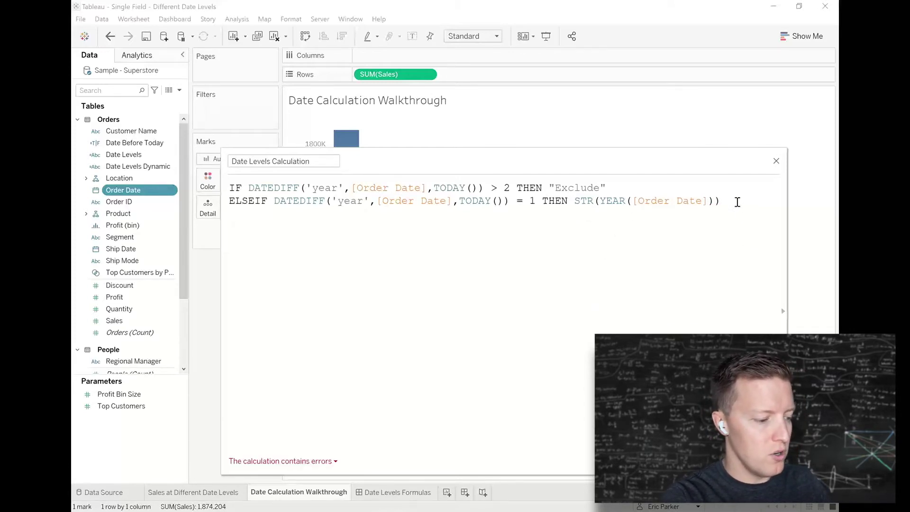
pyautogui.write('ELSE')
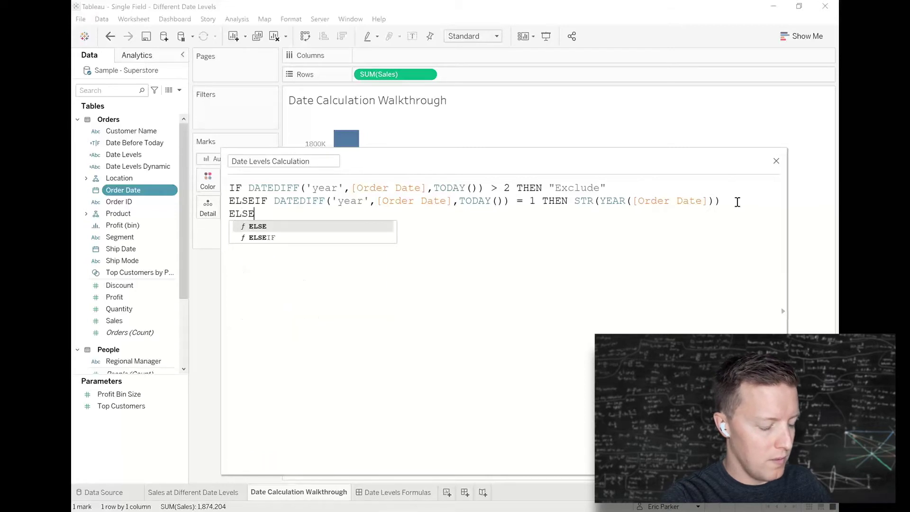
pyautogui.write('IF DATEDIFF')
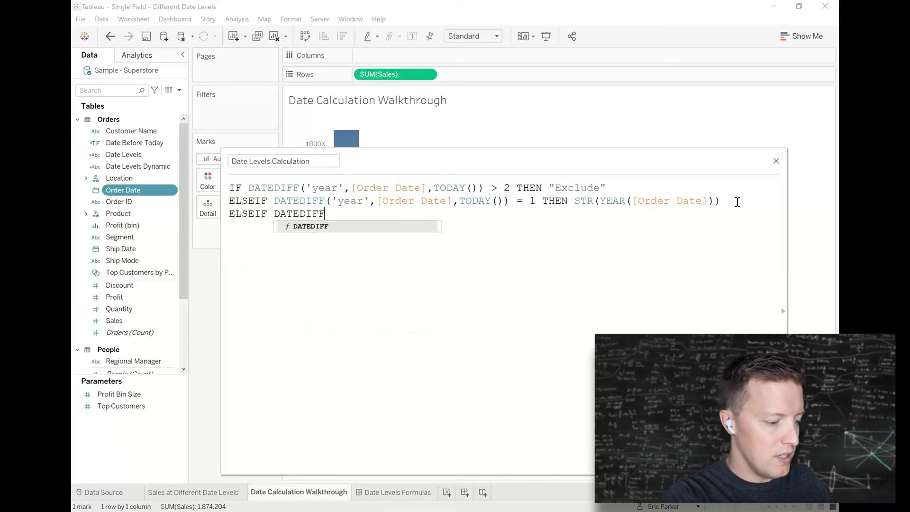
pyautogui.write('("quar')
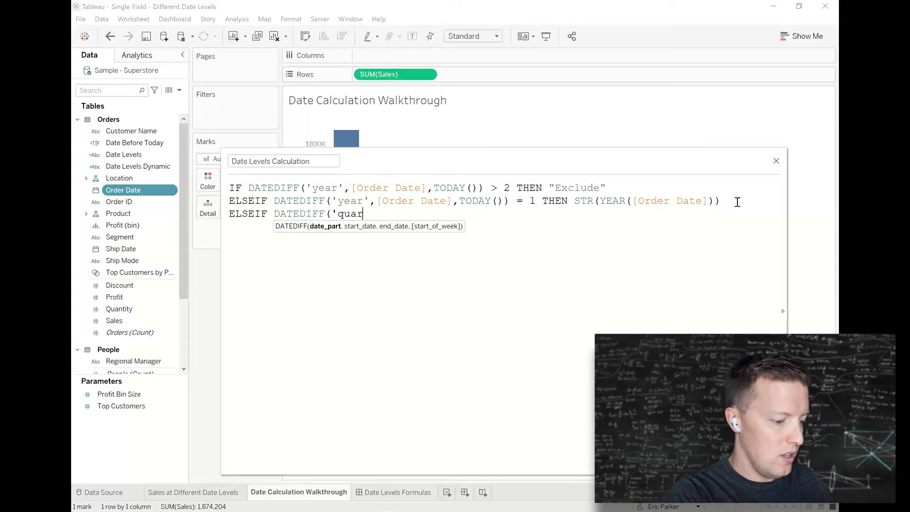
pyautogui.write("ter'")
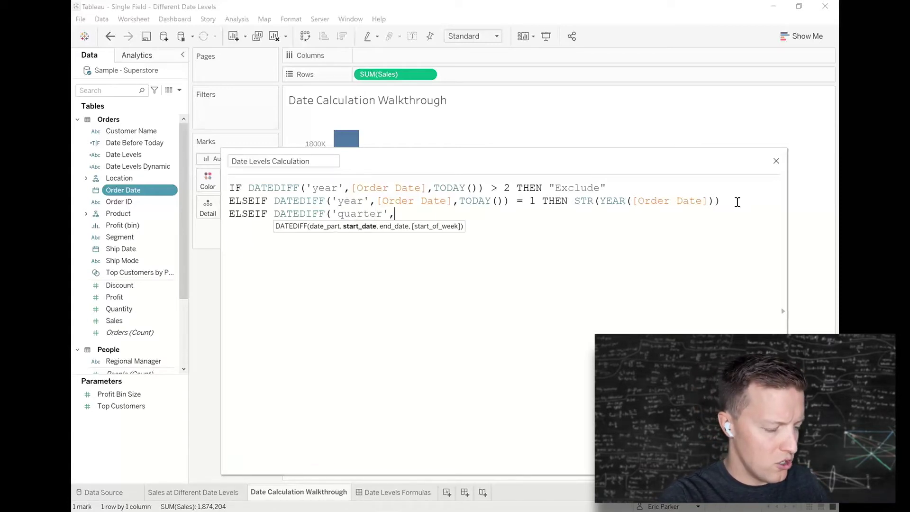
pyautogui.write(',order')
pyautogui.press('Return')
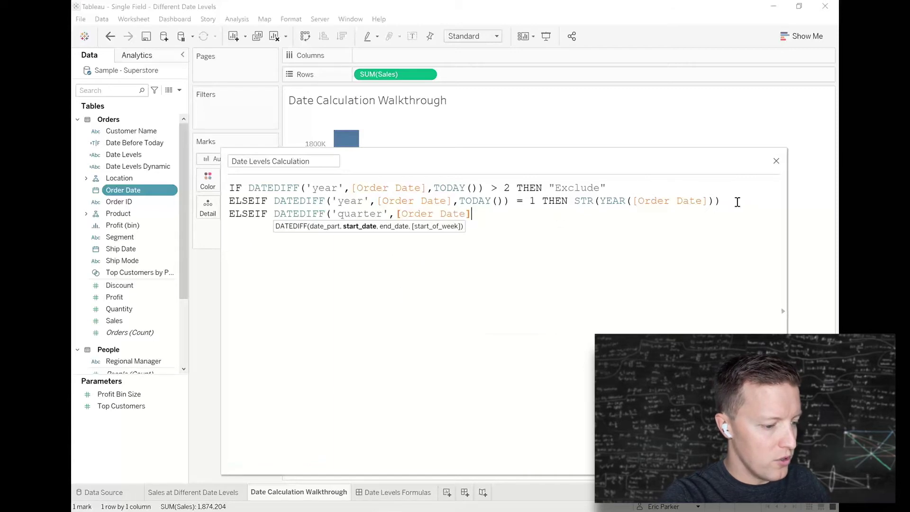
pyautogui.write(',toda')
pyautogui.press('Return')
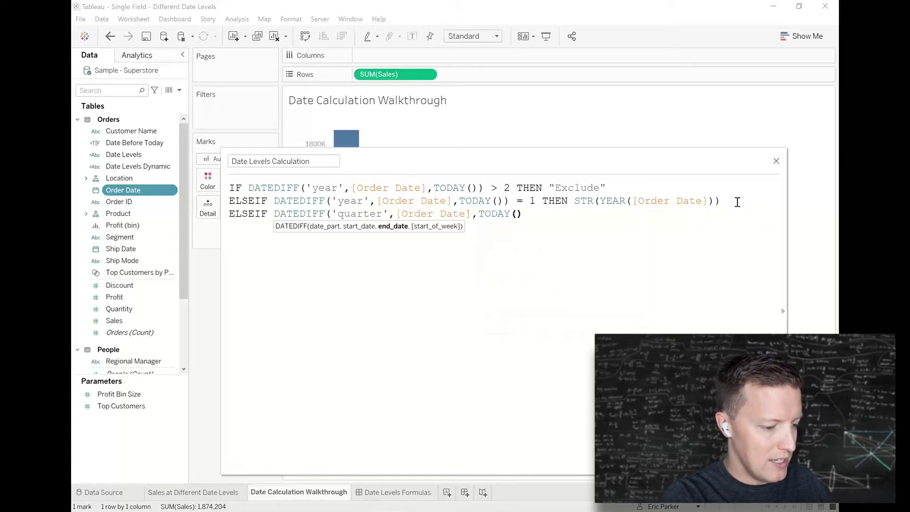
pyautogui.write(') > 0')
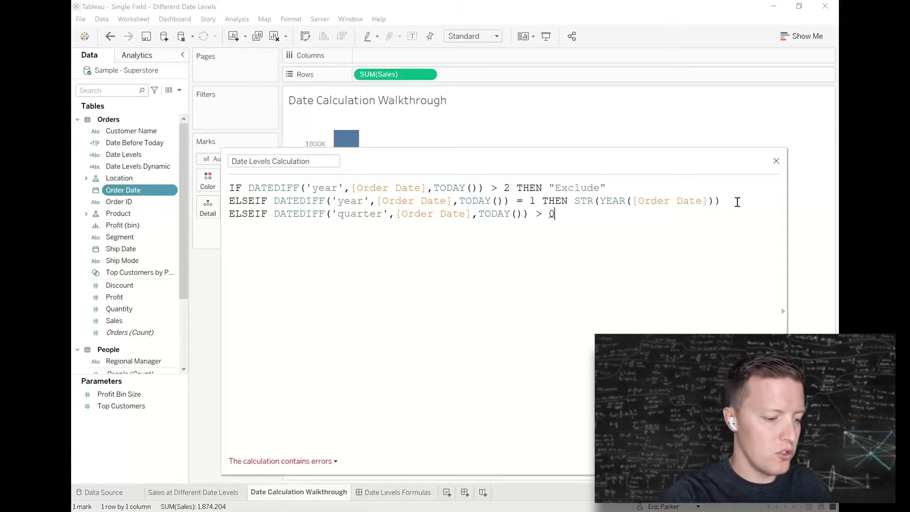
pyautogui.write(' THEN')
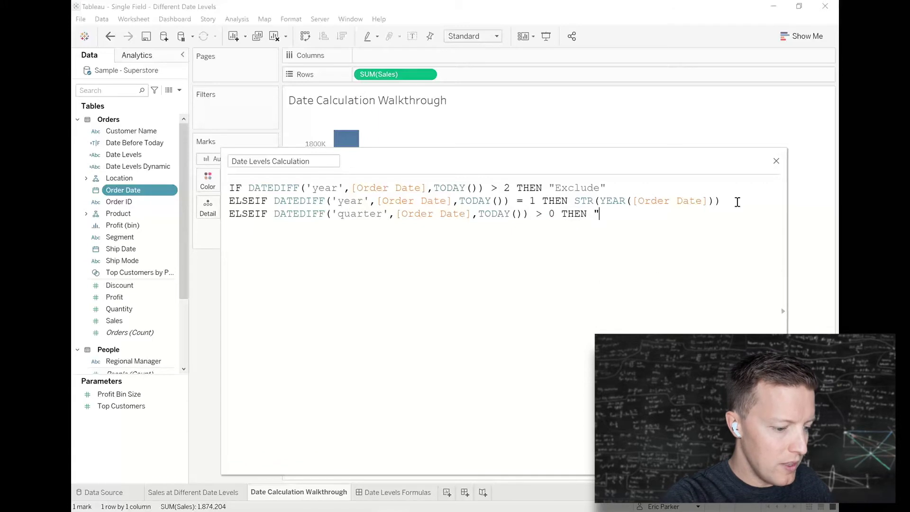
pyautogui.moveTo(721, 202); pyautogui.dragTo(578, 207)
# Make the quarter branch return the year text + " Q" + DATEPART('quarter',[Order Date])
pyautogui.hotkey('ctrl', 'c')
pyautogui.click(619, 214)
pyautogui.hotkey('ctrl', 'v')
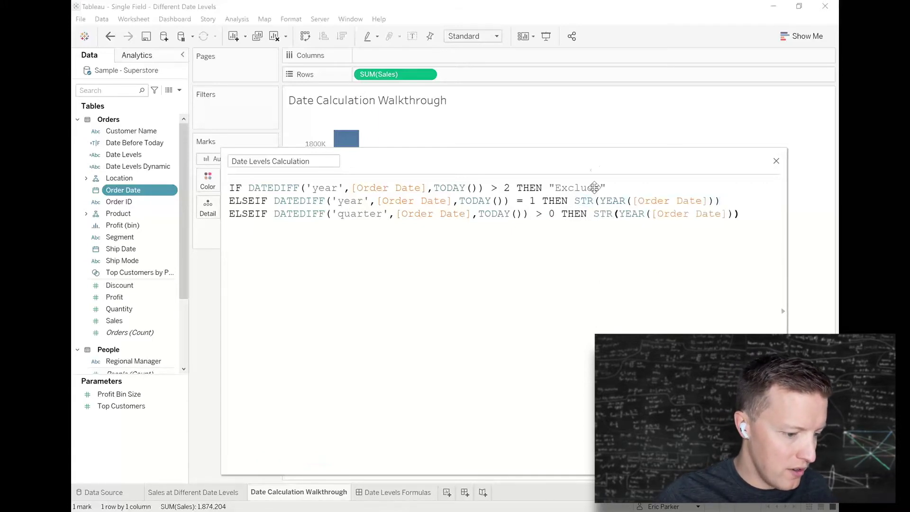
pyautogui.moveTo(596, 170); pyautogui.dragTo(465, 170)
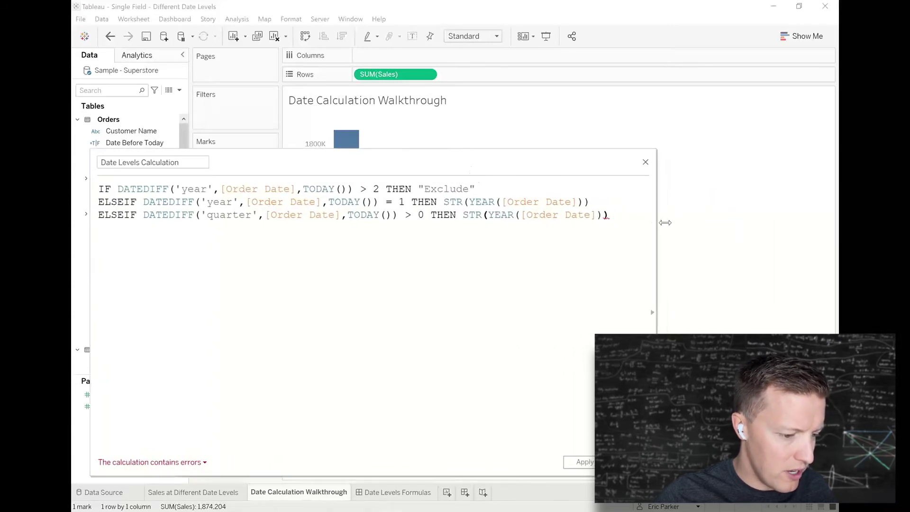
pyautogui.moveTo(665, 222); pyautogui.dragTo(768, 221)
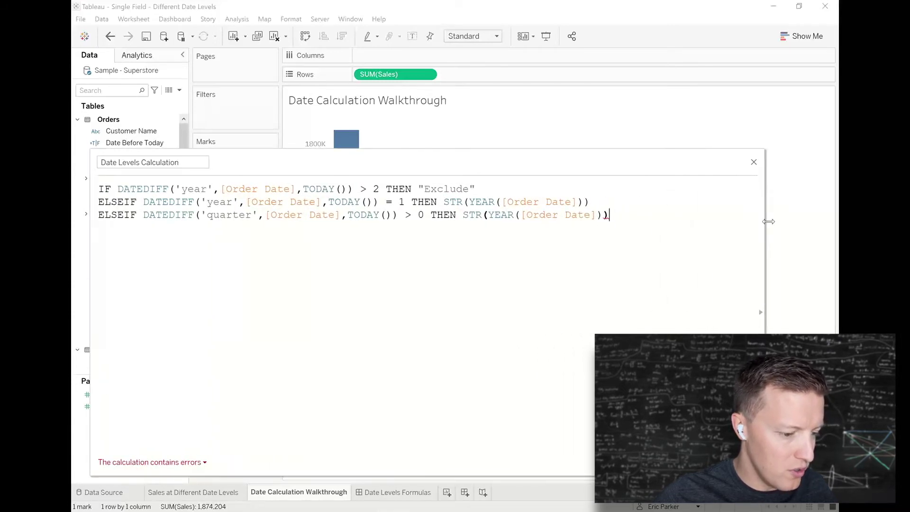
pyautogui.write('+ "')
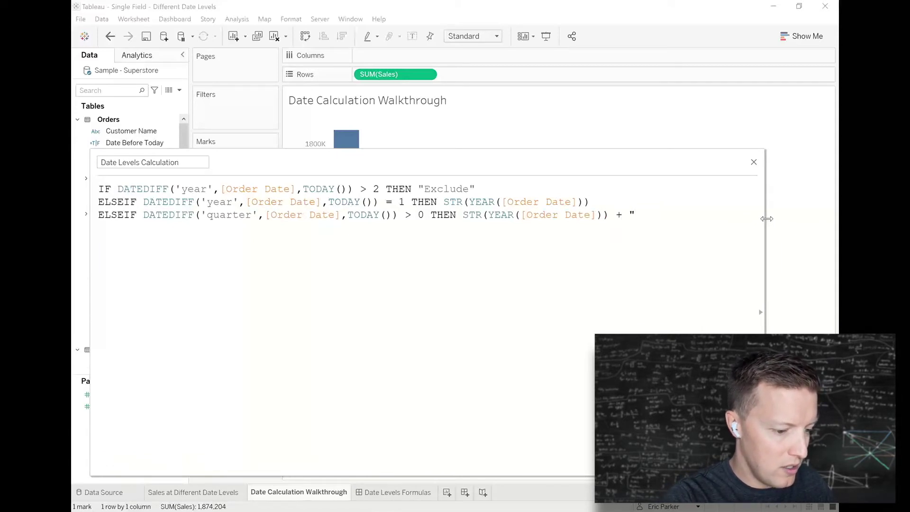
pyautogui.write(' Q+')
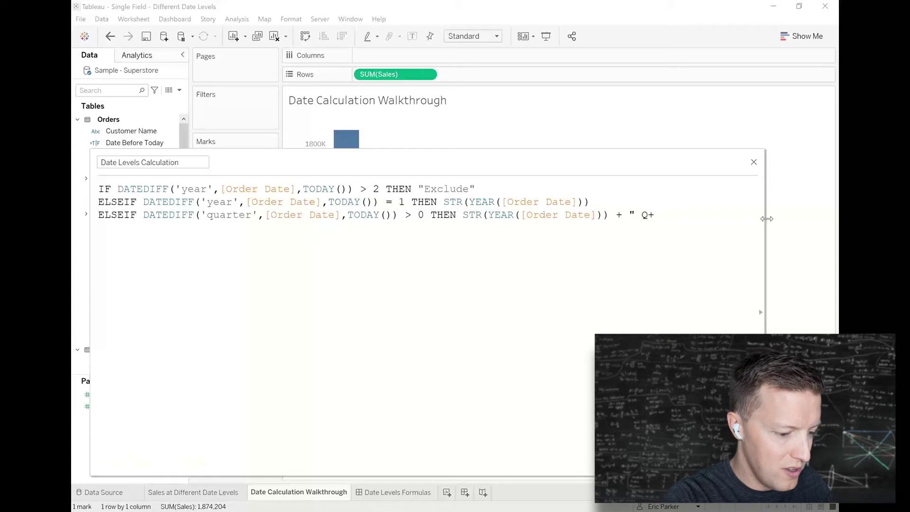
pyautogui.press('BackSpace')
pyautogui.write('"')
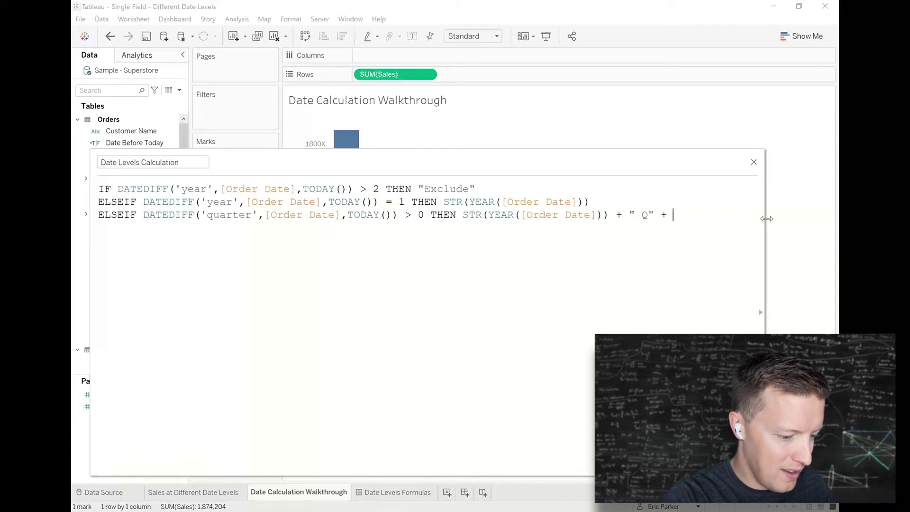
pyautogui.write(' + DATEPART')
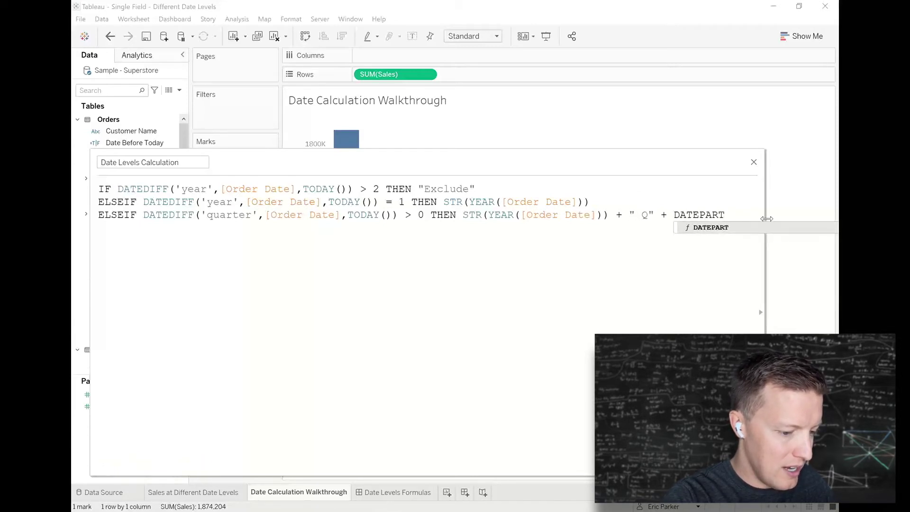
pyautogui.write("('quarter'")
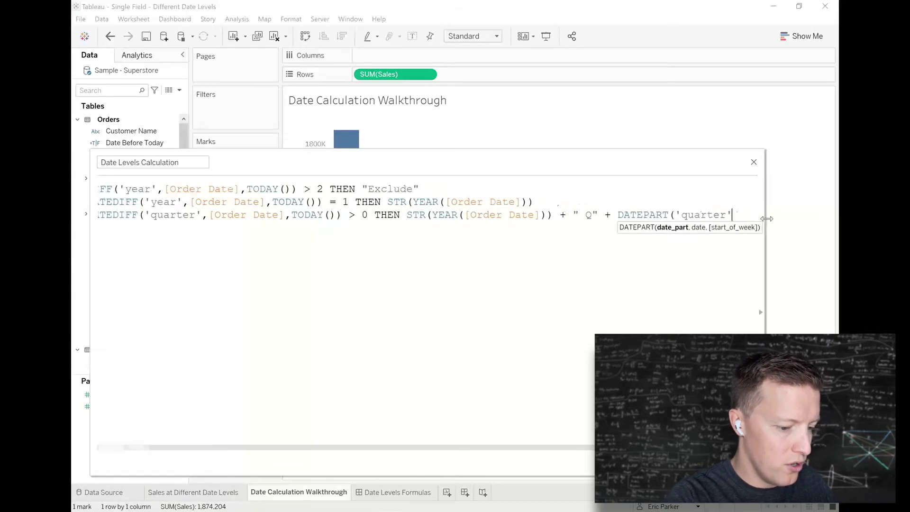
pyautogui.write(',order')
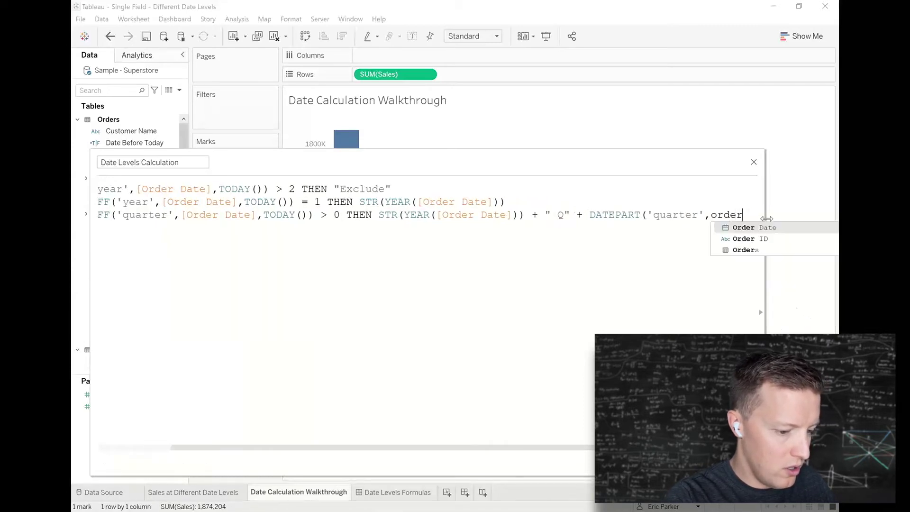
pyautogui.press('Return')
pyautogui.write(')')
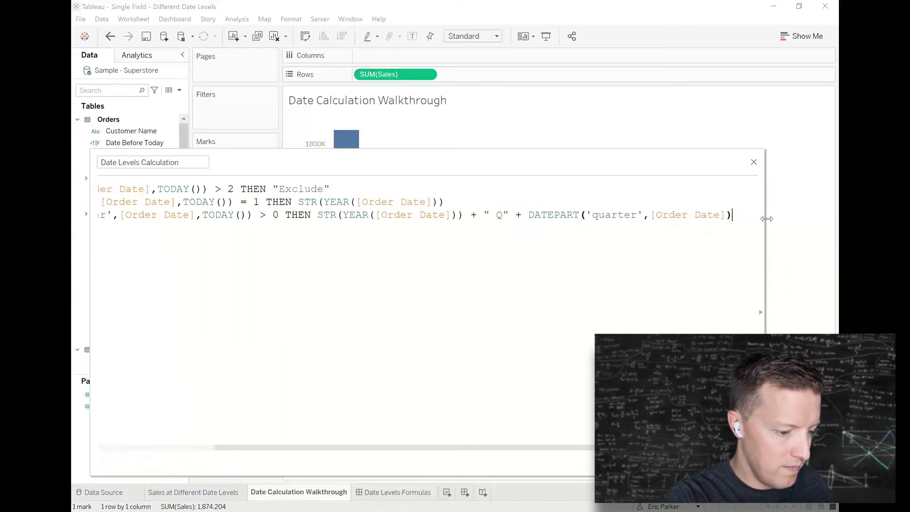
# Wrap the DATEPART in STR() and move THEN onto its own line
pyautogui.click(530, 213)
pyautogui.write('STR(')
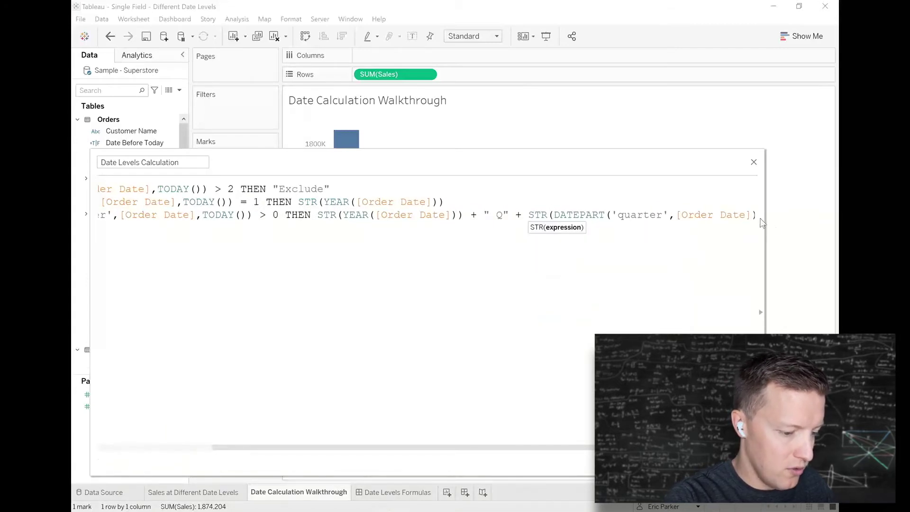
pyautogui.click(756, 214)
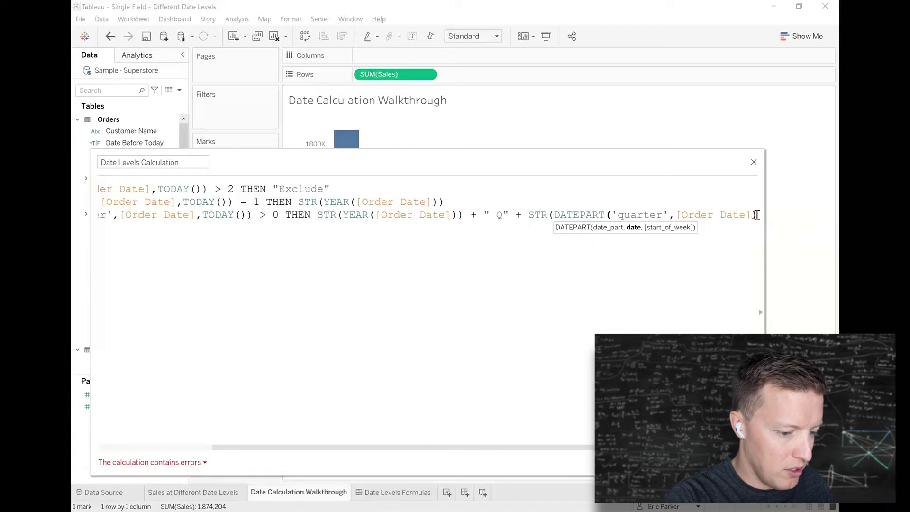
pyautogui.write(')')
pyautogui.click(256, 215)
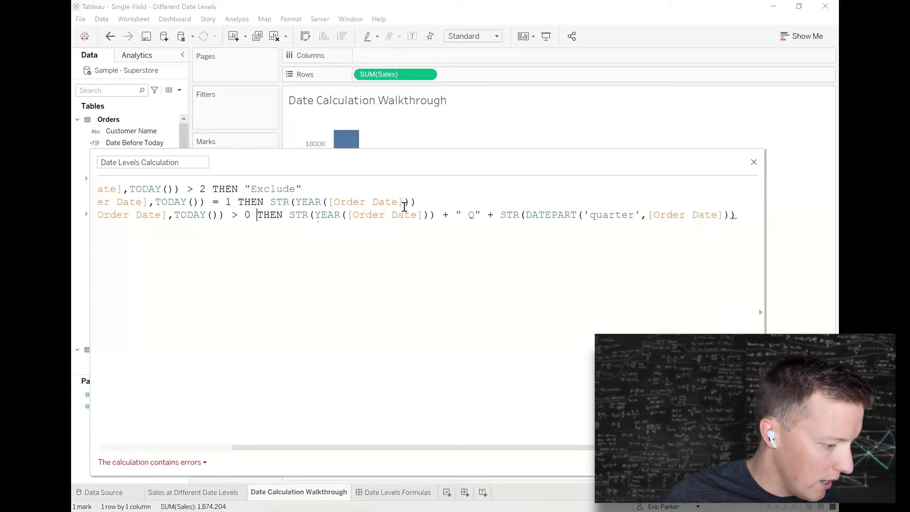
pyautogui.press('Return')
pyautogui.moveTo(423, 166); pyautogui.dragTo(474, 147)
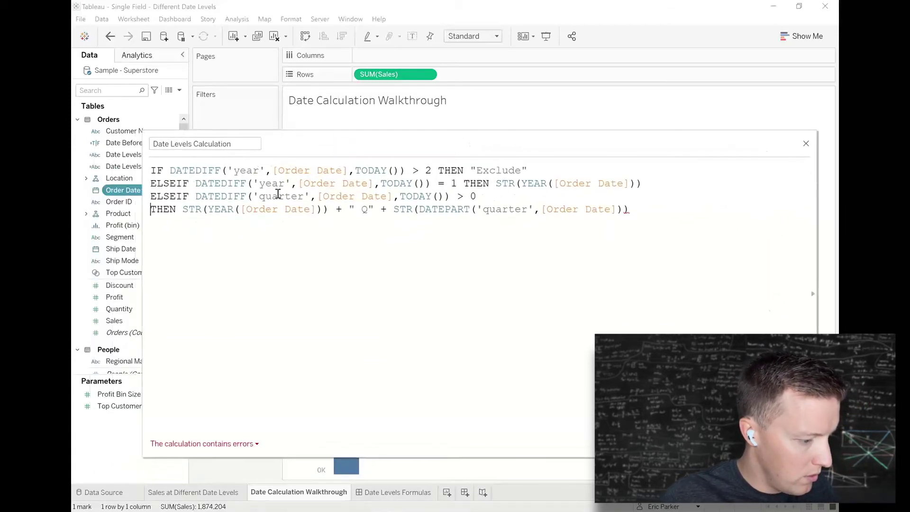
# Add ELSE STR(YEAR([Order Date])) + " " + DATENAME('month',[Order Date])
pyautogui.moveTo(176, 195); pyautogui.dragTo(477, 201)
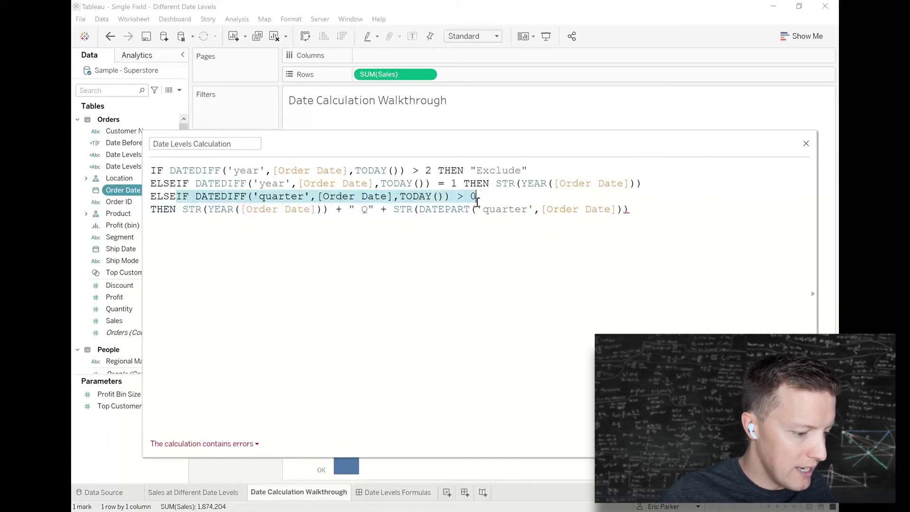
pyautogui.click(492, 200)
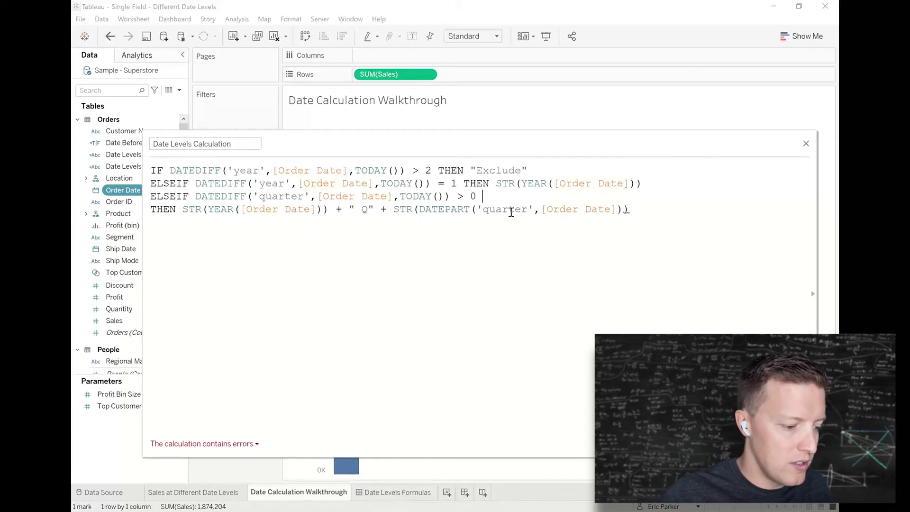
pyautogui.click(640, 210)
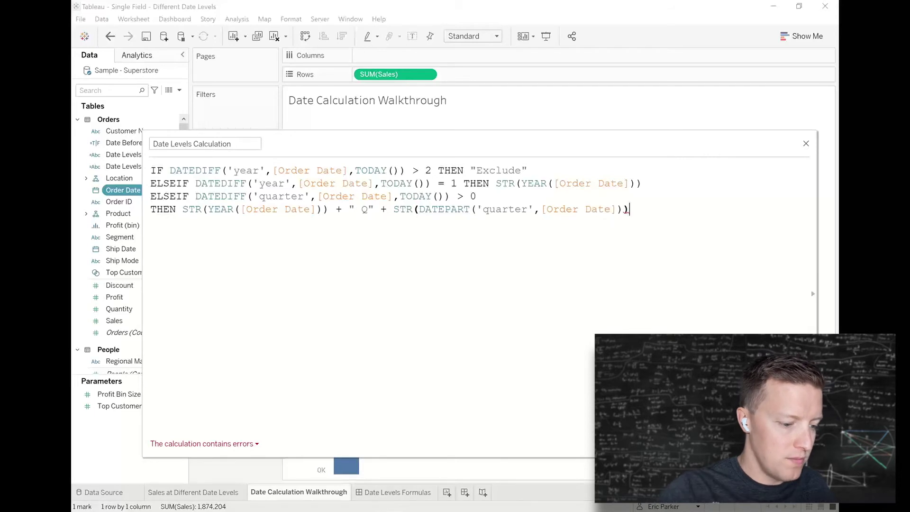
pyautogui.press('Return')
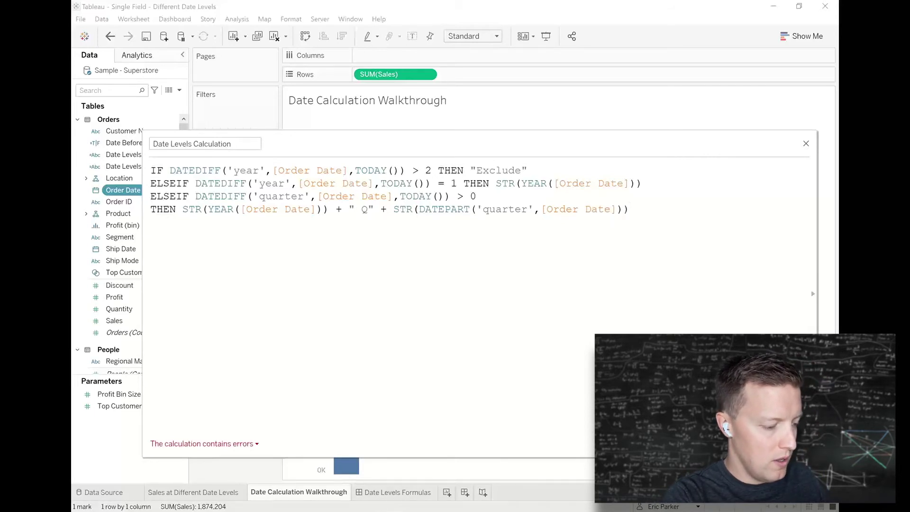
pyautogui.write('ELSE')
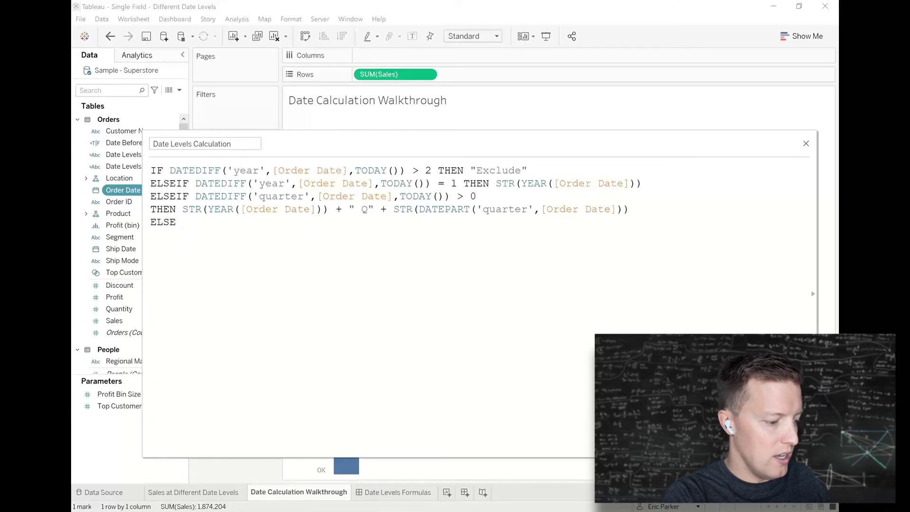
pyautogui.write(' STR(')
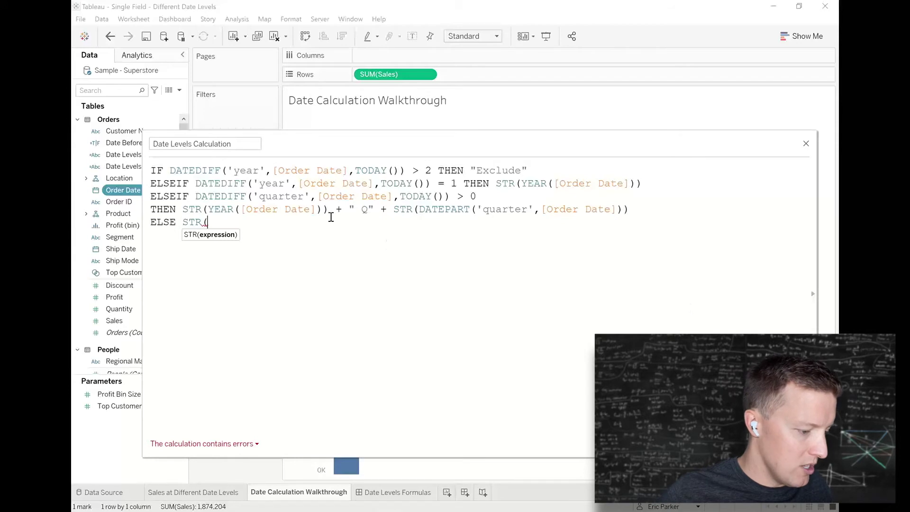
pyautogui.moveTo(331, 210); pyautogui.dragTo(180, 225)
pyautogui.hotkey('ctrl', 'v')
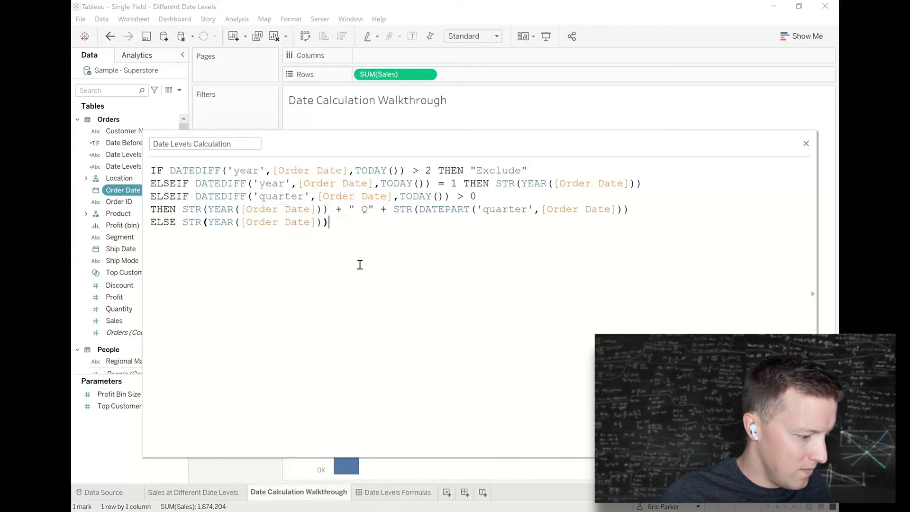
pyautogui.write('+')
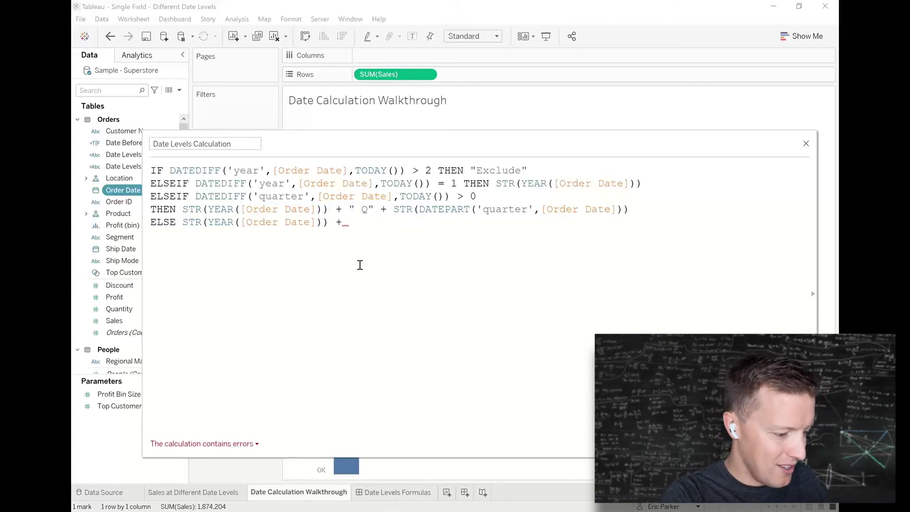
pyautogui.write('"')
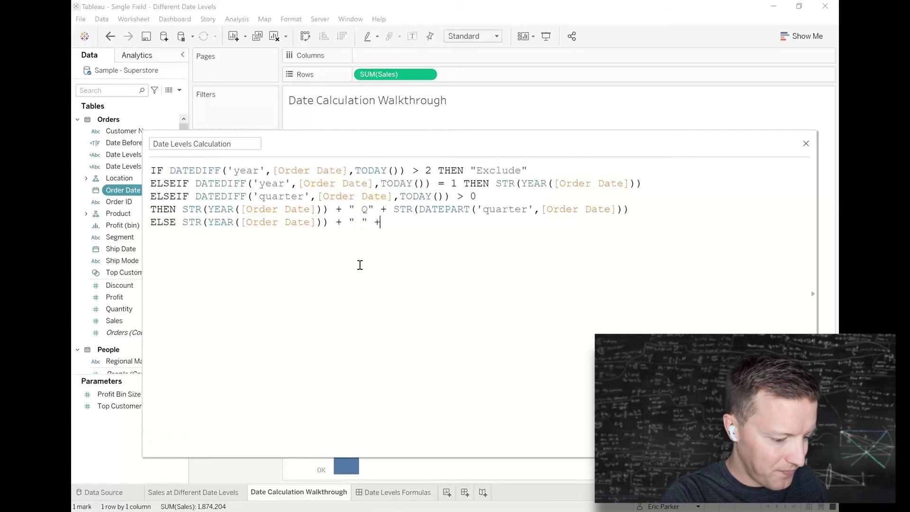
pyautogui.write(' + DATENAME')
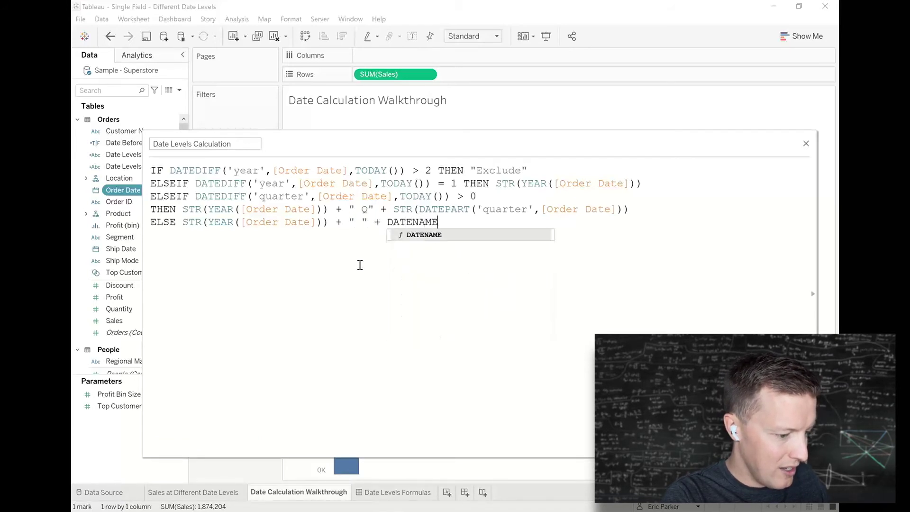
pyautogui.write("('month',order")
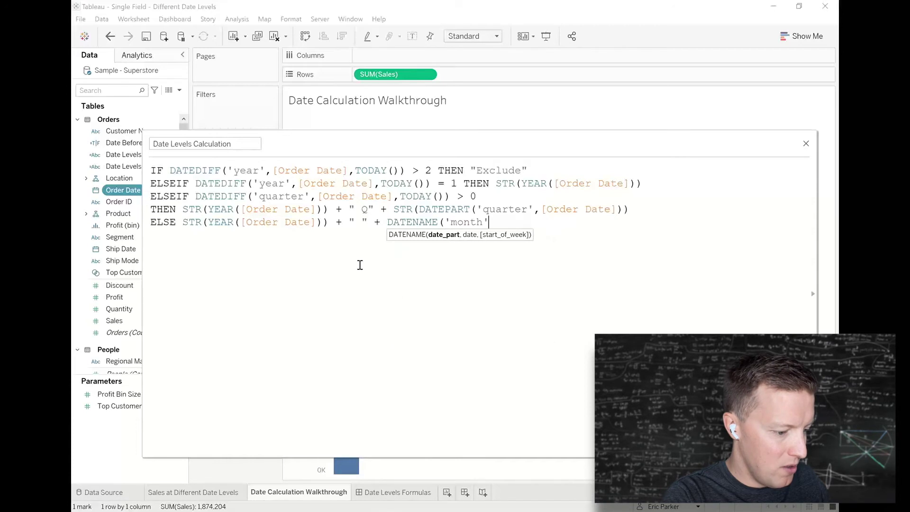
pyautogui.press('Return')
pyautogui.write(')')
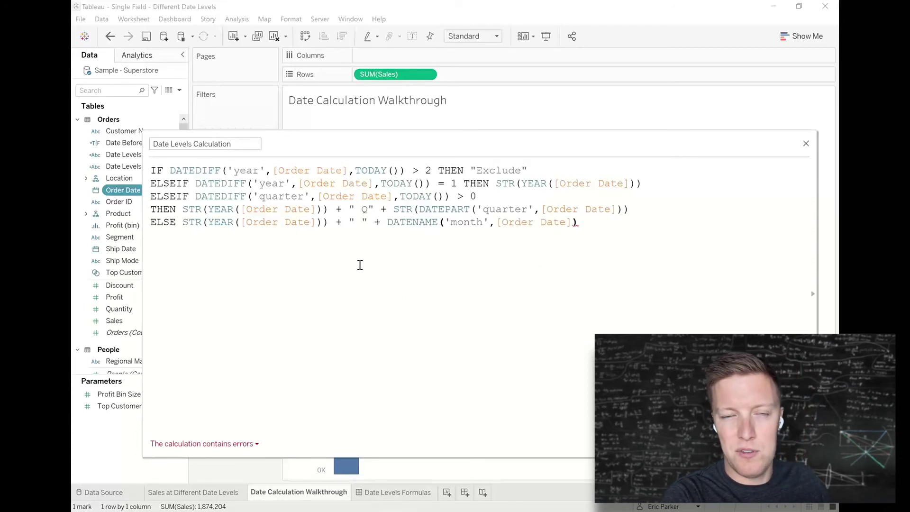
# Close the formula with END and save the calculation
pyautogui.press('Return')
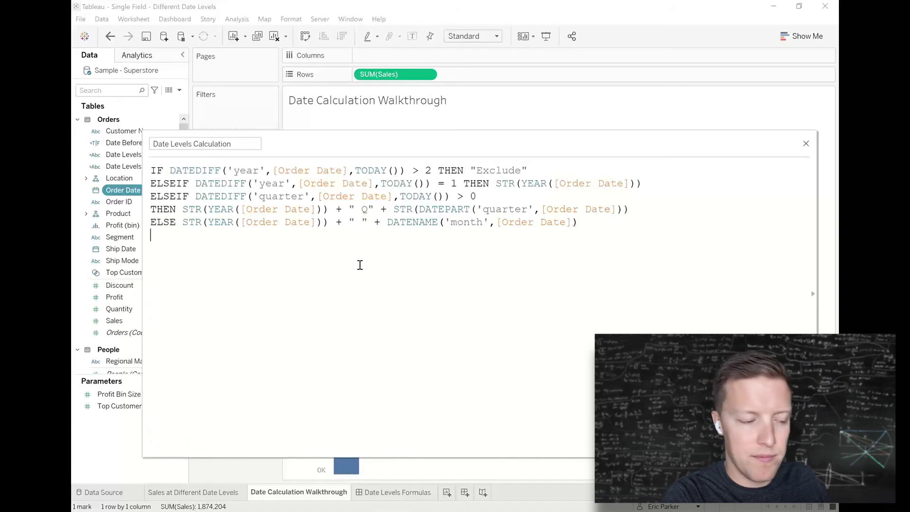
pyautogui.write('END')
pyautogui.press('Return')
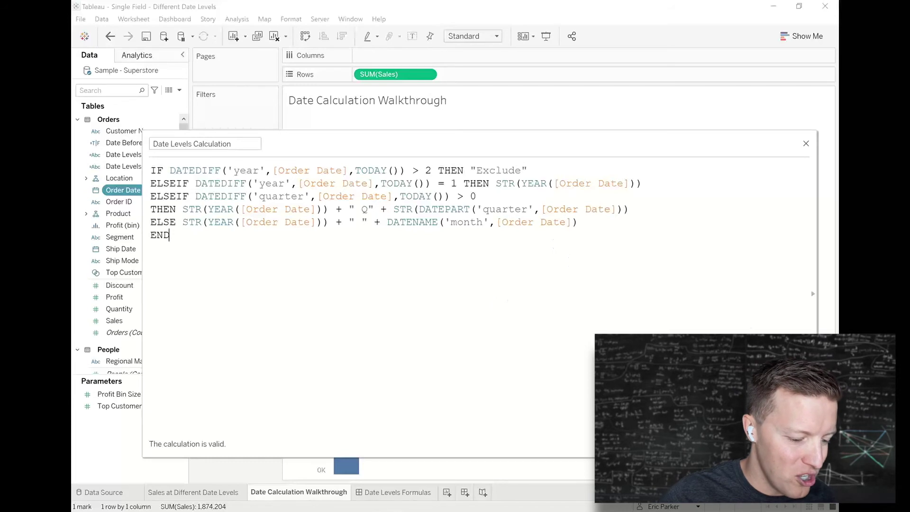
pyautogui.click(793, 444)
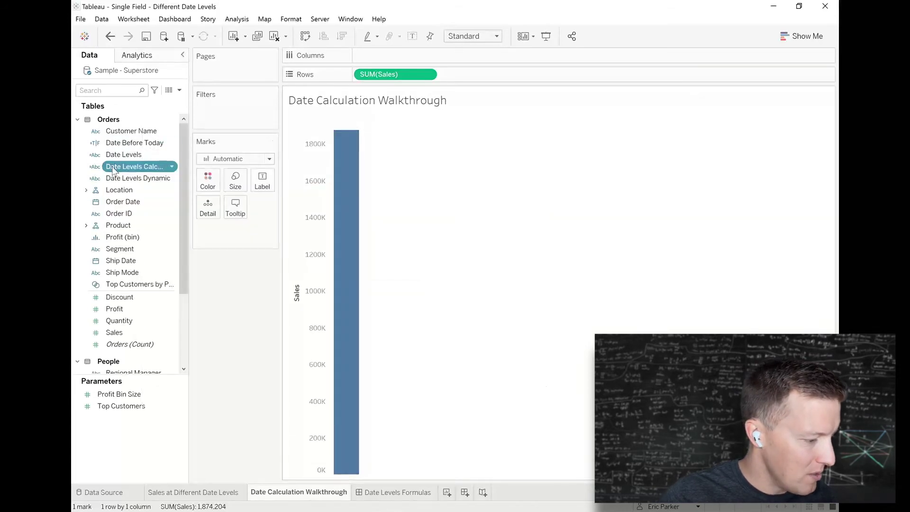
# Put Date Levels Calculation on Columns, giving 10 Sales bars, and widen the field list
pyautogui.moveTo(113, 169); pyautogui.dragTo(408, 59)
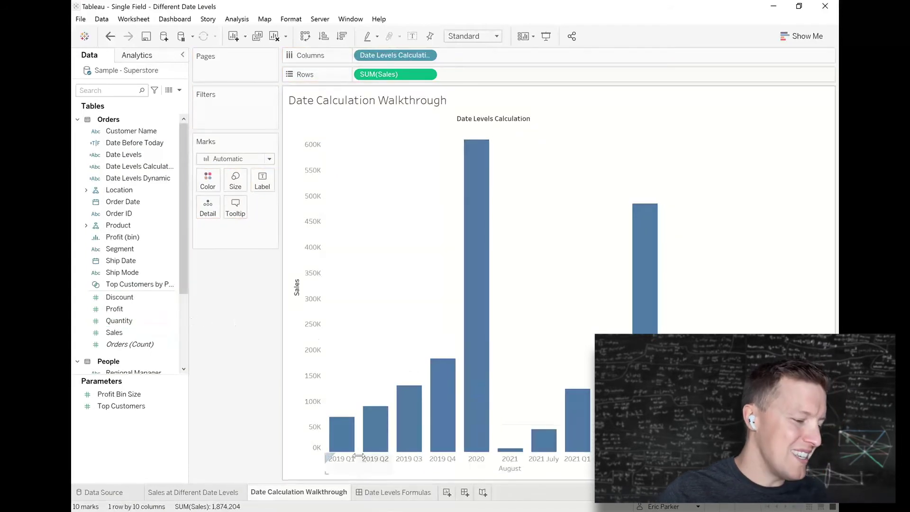
pyautogui.moveTo(477, 417)
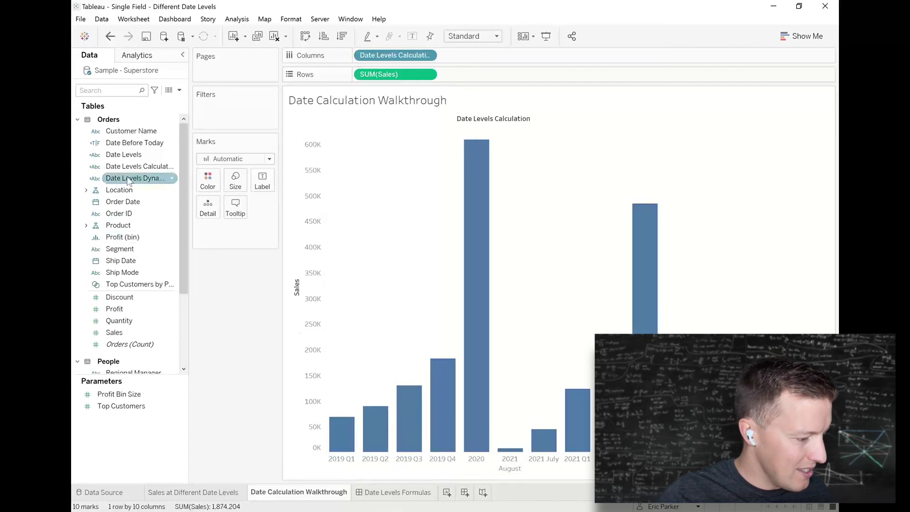
pyautogui.moveTo(191, 168); pyautogui.dragTo(219, 168)
# Filter Date Levels Calculation to exclude the 'Exclude' value, leaving nine bars
pyautogui.click(141, 167)
pyautogui.moveTo(140, 167); pyautogui.dragTo(260, 118)
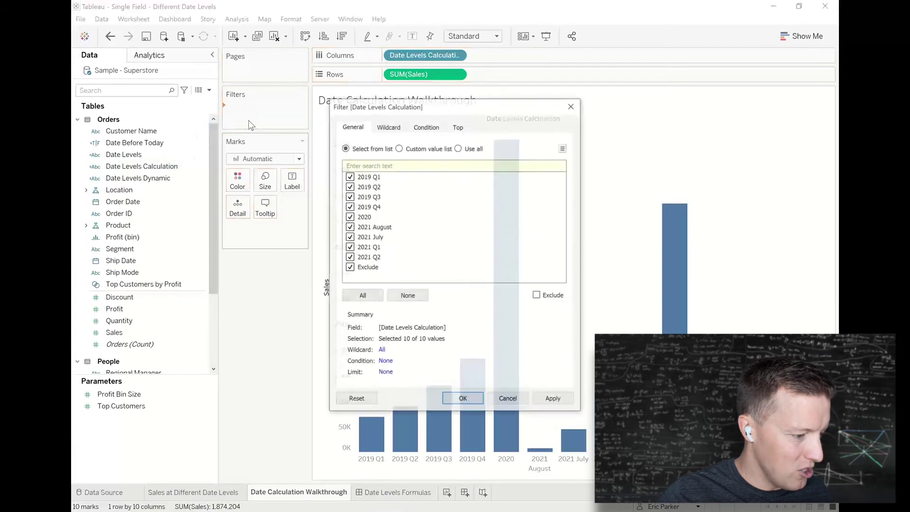
pyautogui.click(408, 296)
pyautogui.click(349, 267)
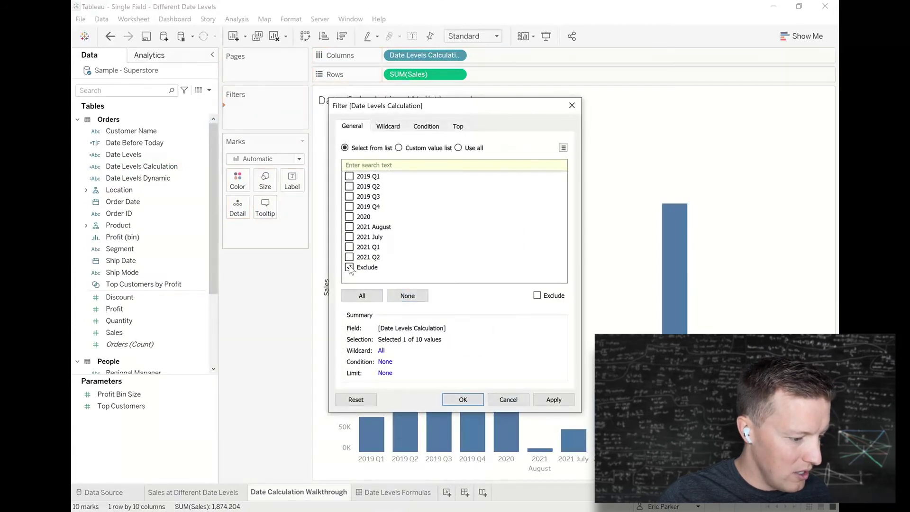
pyautogui.click(537, 295)
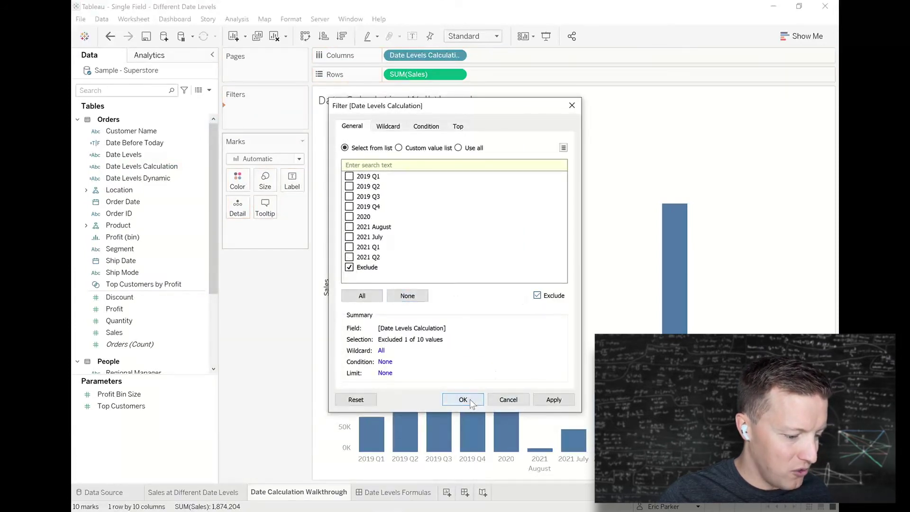
pyautogui.click(466, 401)
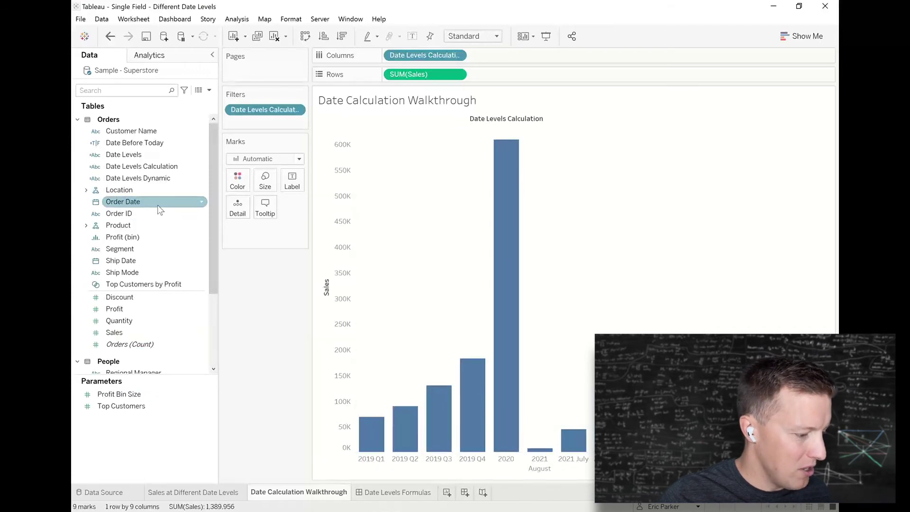
pyautogui.rightClick(152, 170)
# Change the first condition's year threshold from > 2 to > 1, leaving five bars from 2020
pyautogui.click(181, 229)
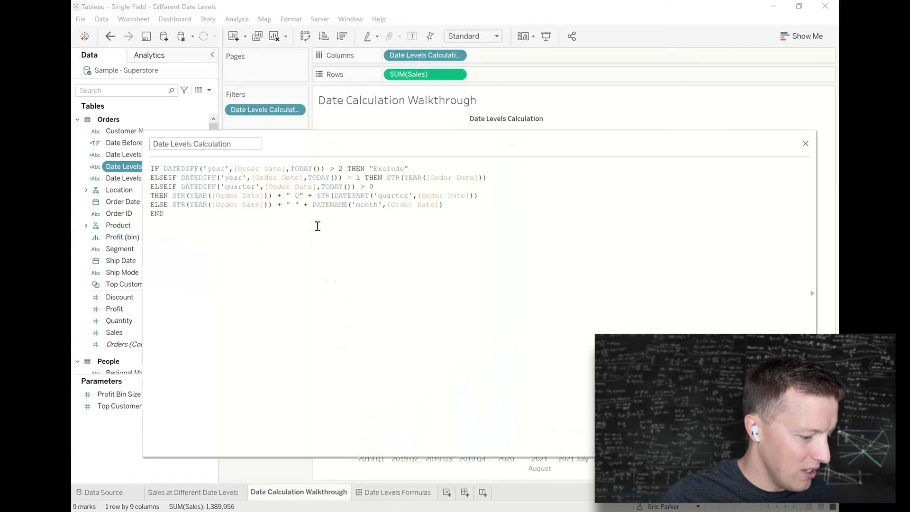
pyautogui.scroll(3, 452, 297)
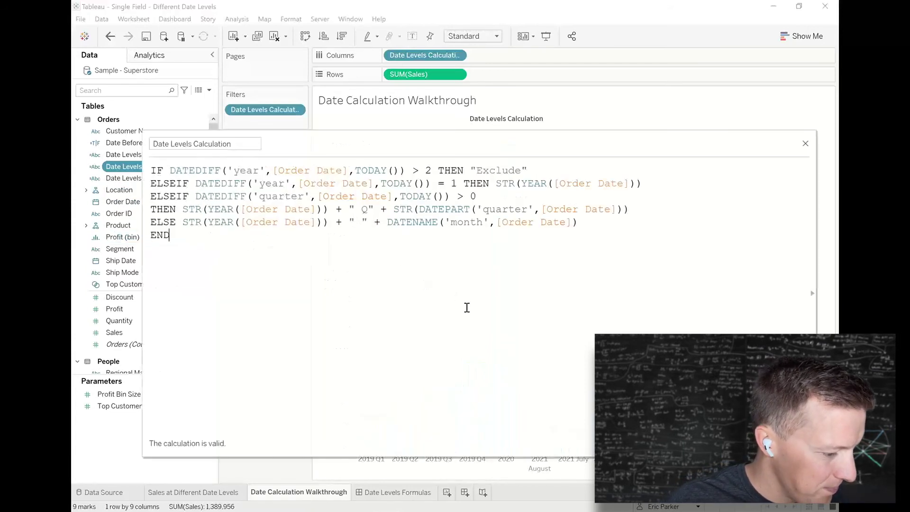
pyautogui.click(432, 169)
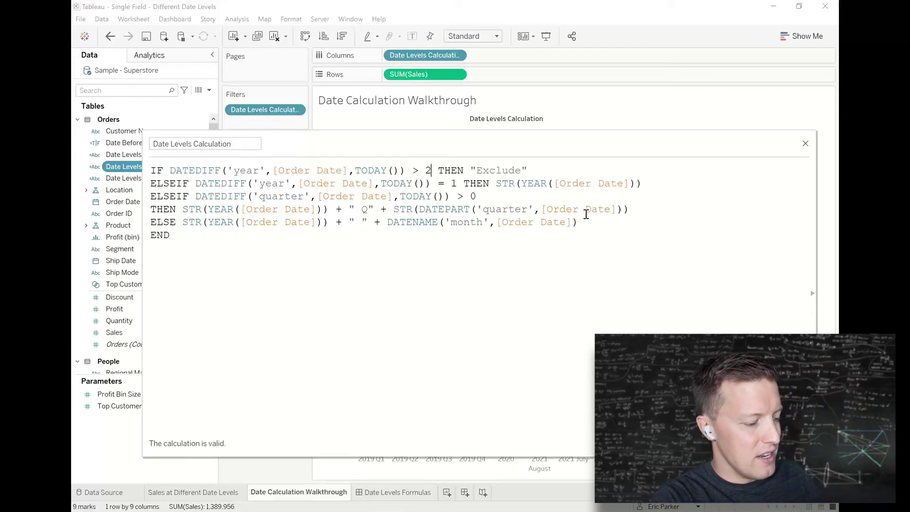
pyautogui.press('BackSpace')
pyautogui.write('1')
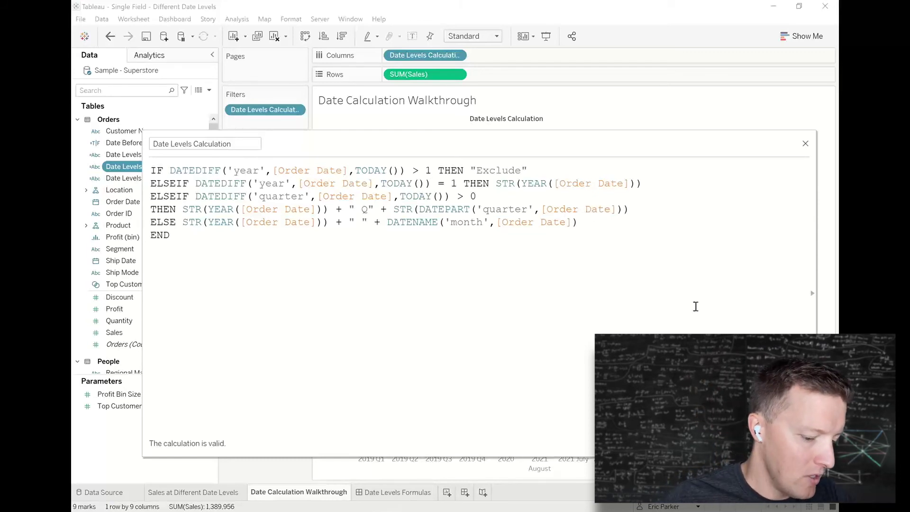
pyautogui.moveTo(526, 142); pyautogui.dragTo(530, 180)
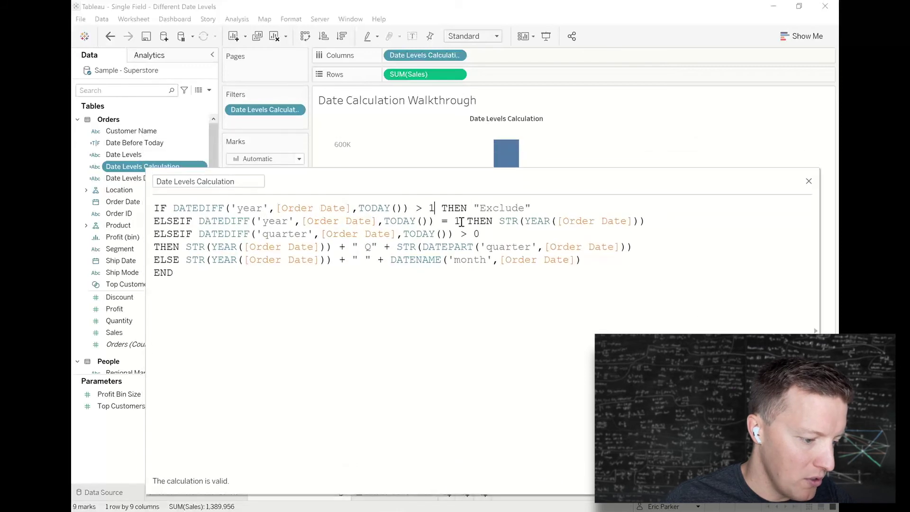
pyautogui.moveTo(461, 223); pyautogui.dragTo(420, 208)
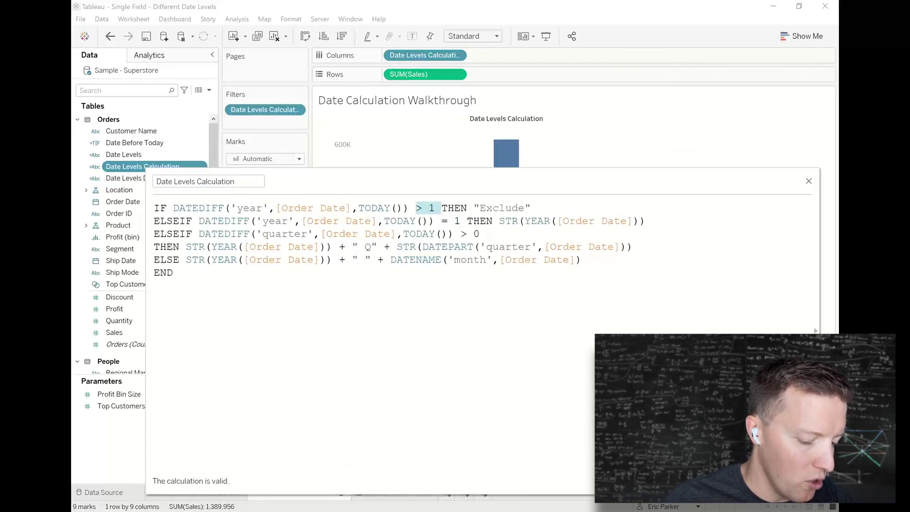
pyautogui.click(797, 480)
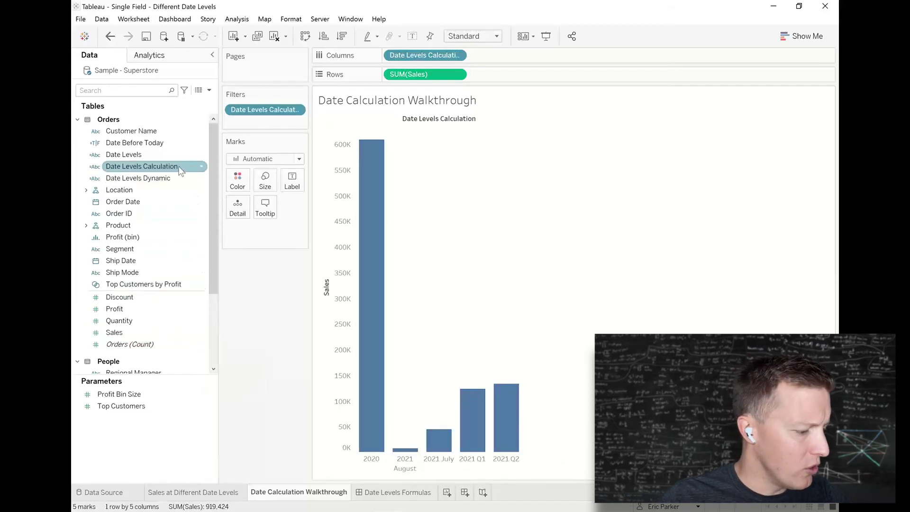
pyautogui.click(201, 168)
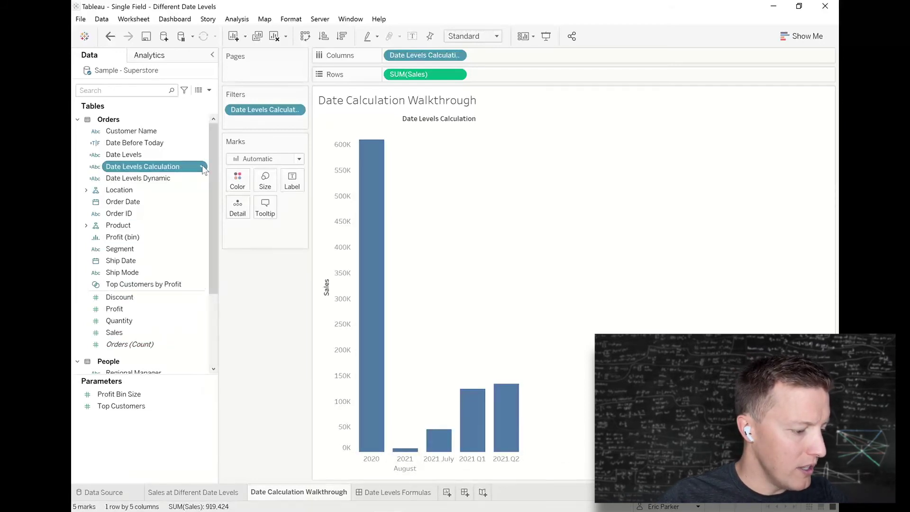
# Manually sort Date Levels Calculation as 2020, 2021 Q1, 2021 Q2, 2021 July, 2021 August
pyautogui.rightClick(203, 169)
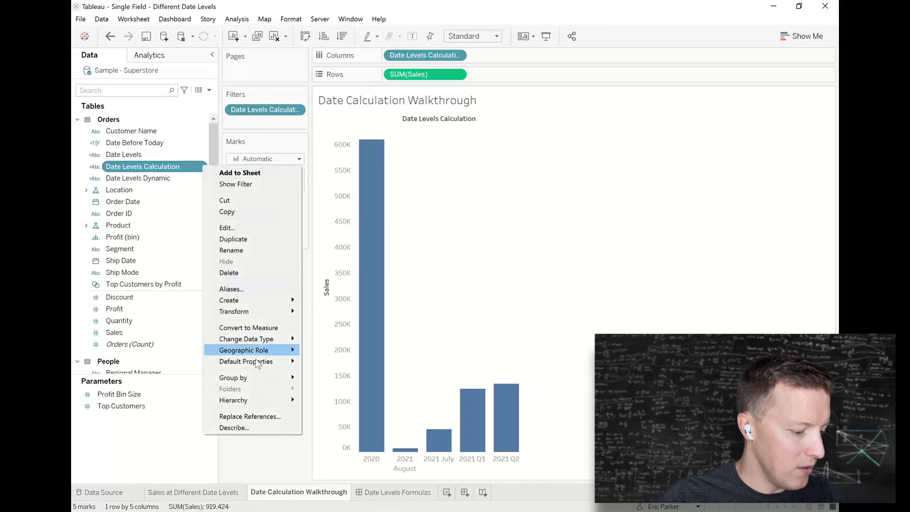
pyautogui.moveTo(260, 362)
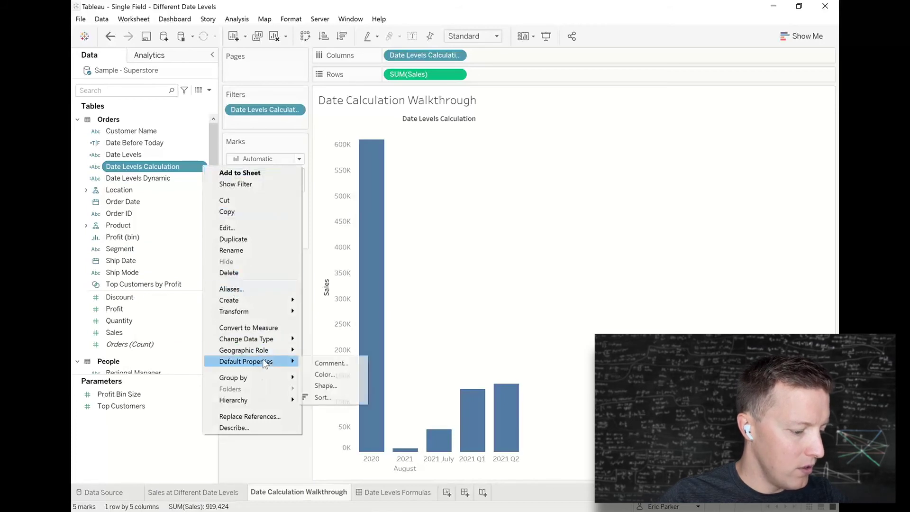
pyautogui.click(343, 400)
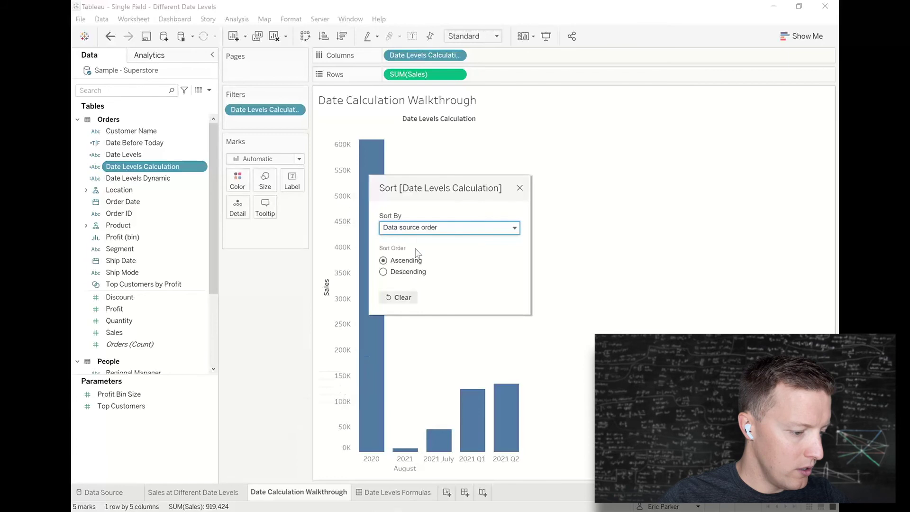
pyautogui.click(419, 229)
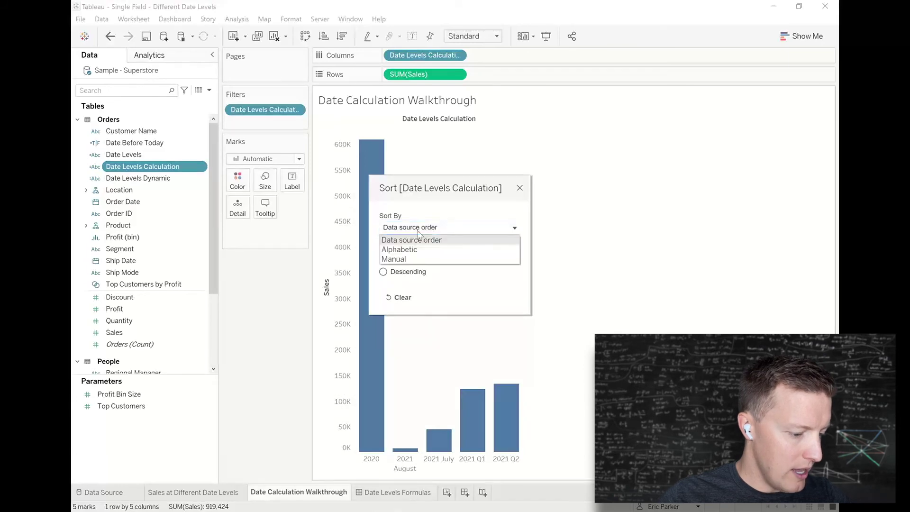
pyautogui.click(408, 260)
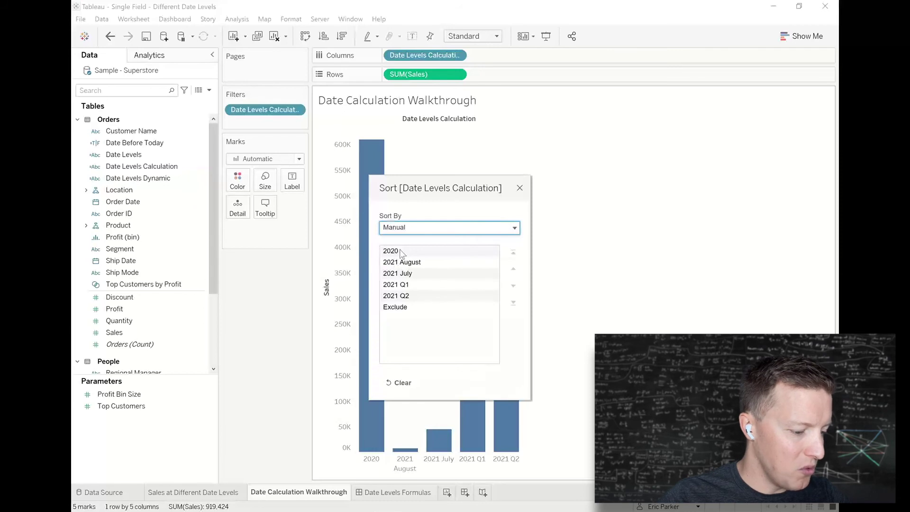
pyautogui.click(406, 287)
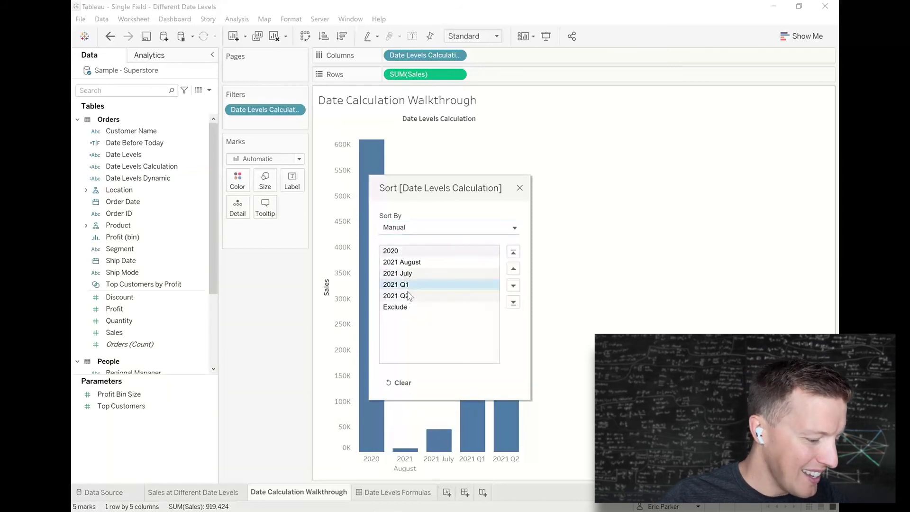
pyautogui.keyDown('ctrl'); pyautogui.click(409, 296); pyautogui.keyUp('ctrl')
pyautogui.moveTo(407, 286)
pyautogui.mouseDown()
pyautogui.moveTo(409, 268)
pyautogui.moveTo(416, 273)
pyautogui.mouseUp()
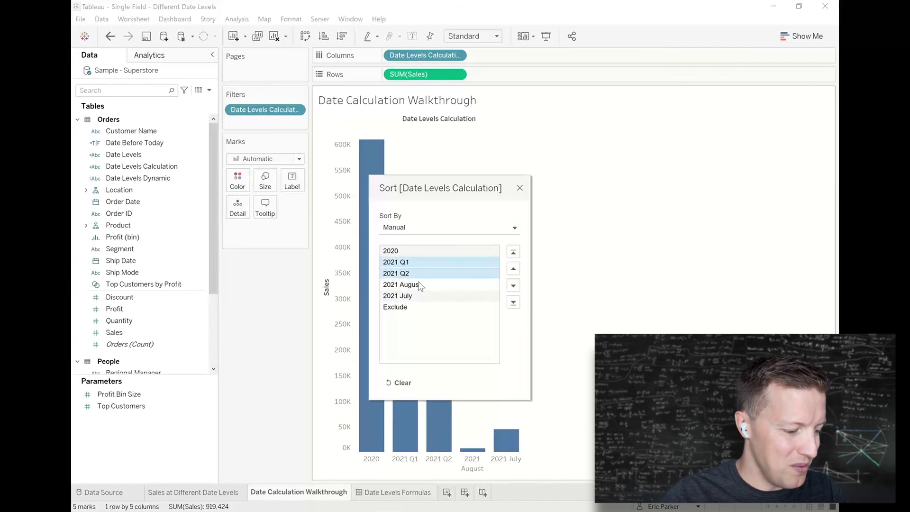
pyautogui.moveTo(417, 290); pyautogui.dragTo(433, 318)
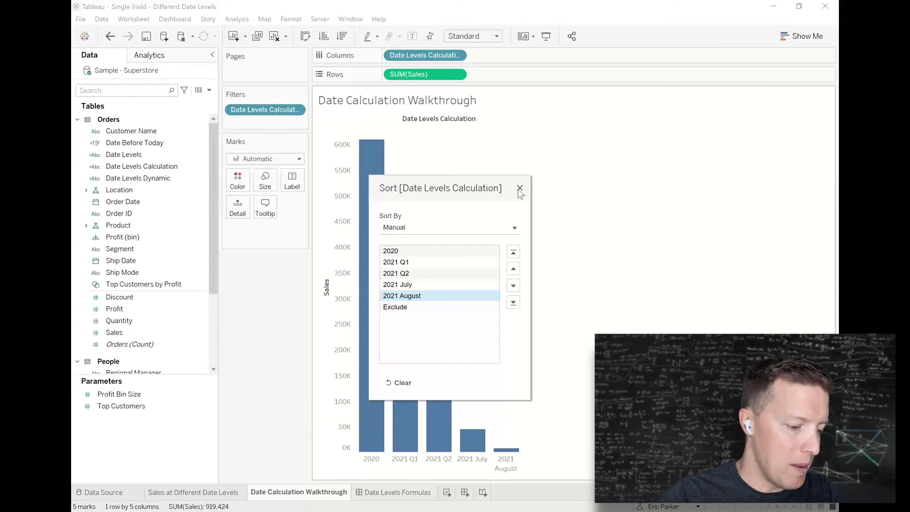
pyautogui.click(520, 190)
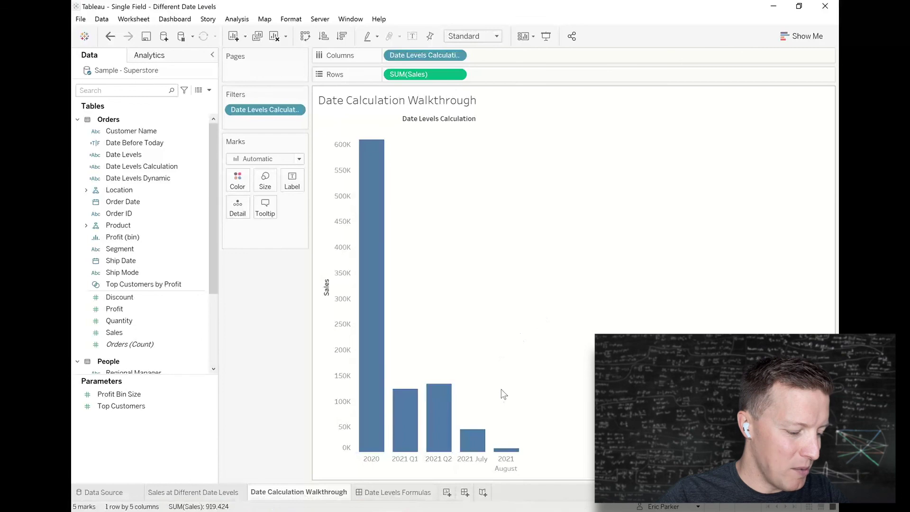
pyautogui.hotkey('ctrl', 'Tab')
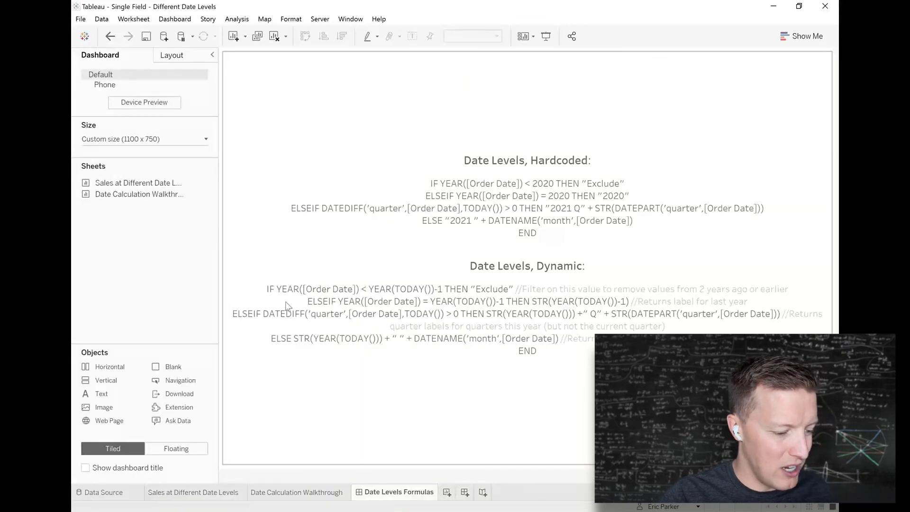